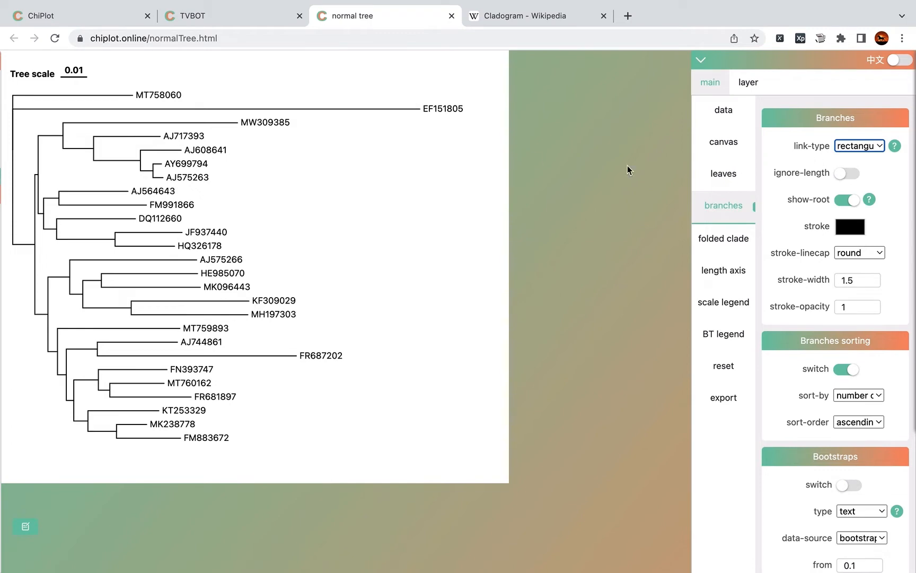
{"action": "left_click", "coordinate": [227, 20]}
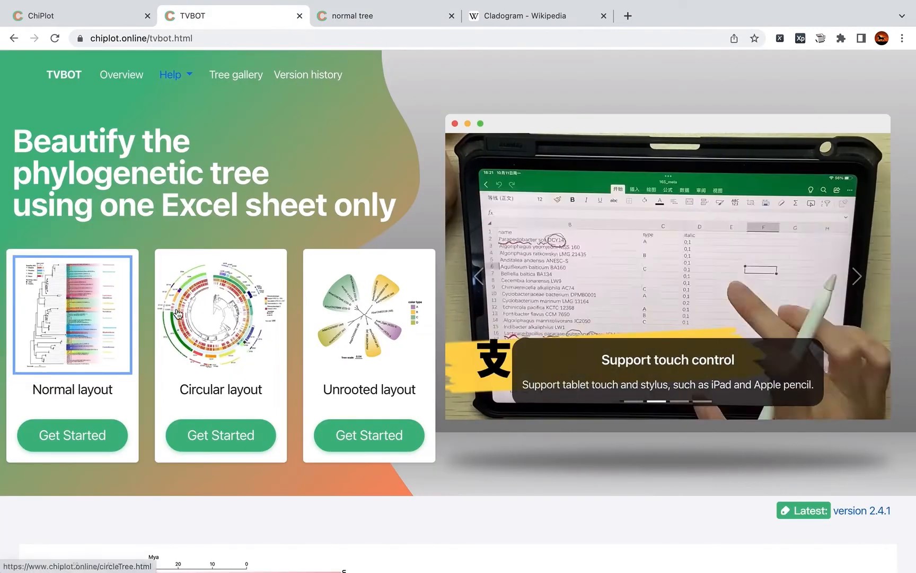
{"action": "left_click", "coordinate": [388, 18]}
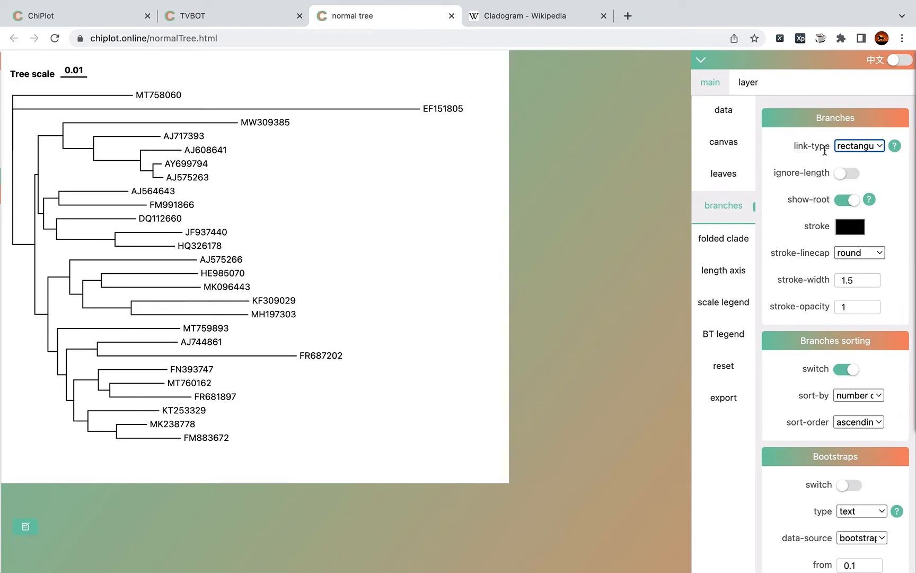
{"action": "left_click", "coordinate": [847, 150]}
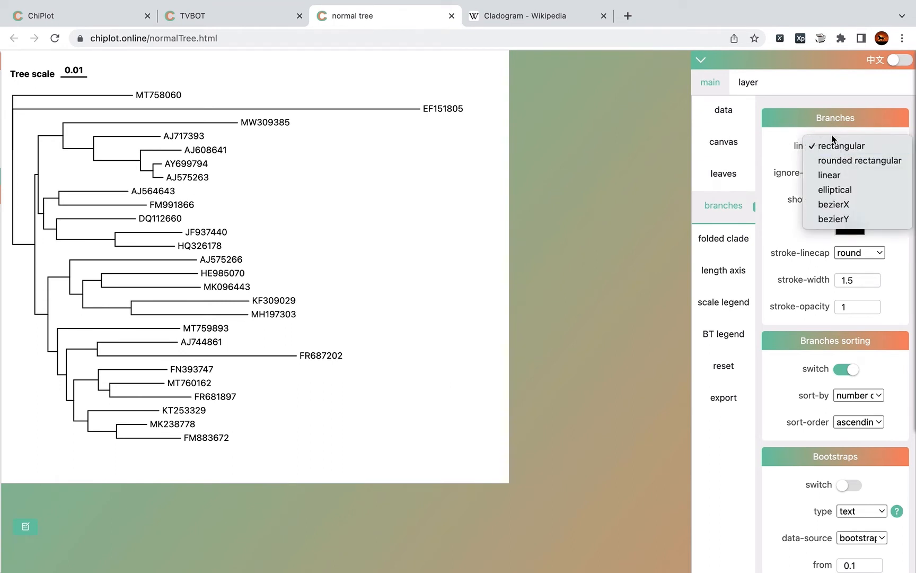
{"action": "left_click", "coordinate": [399, 208]}
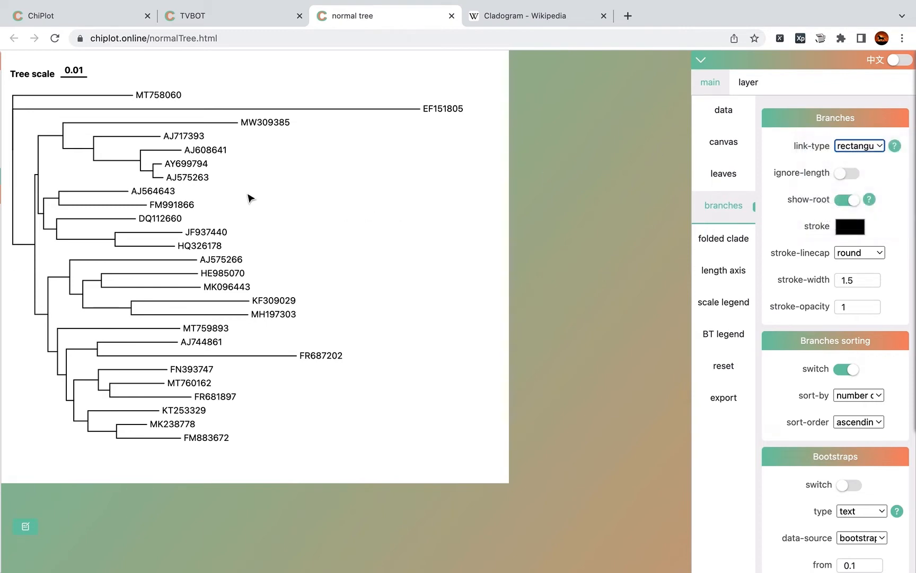
Set the tree's branch link type to rounded rectangular and inspect the branch corners.
{"action": "scroll", "coordinate": [229, 197], "scroll_direction": "up", "scroll_amount": 3}
{"action": "scroll", "coordinate": [266, 184], "scroll_direction": "down", "scroll_amount": 3}
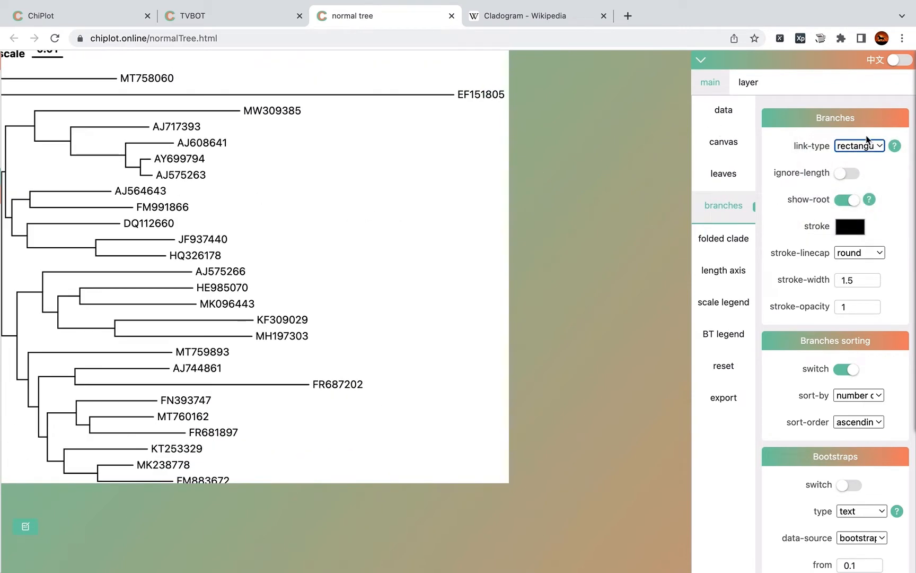
{"action": "left_click", "coordinate": [855, 147]}
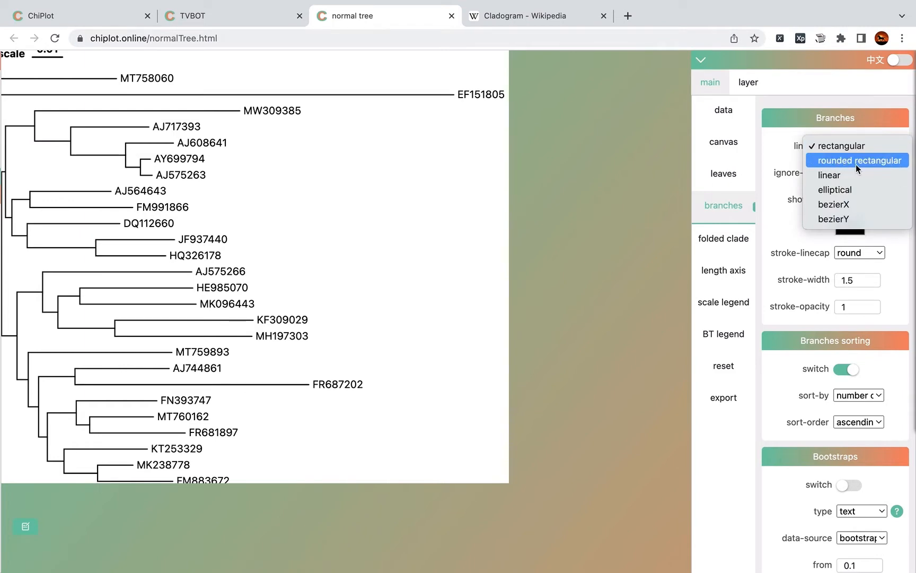
{"action": "left_click", "coordinate": [856, 161]}
{"action": "left_click_drag", "start_coordinate": [167, 271], "coordinate": [280, 261]}
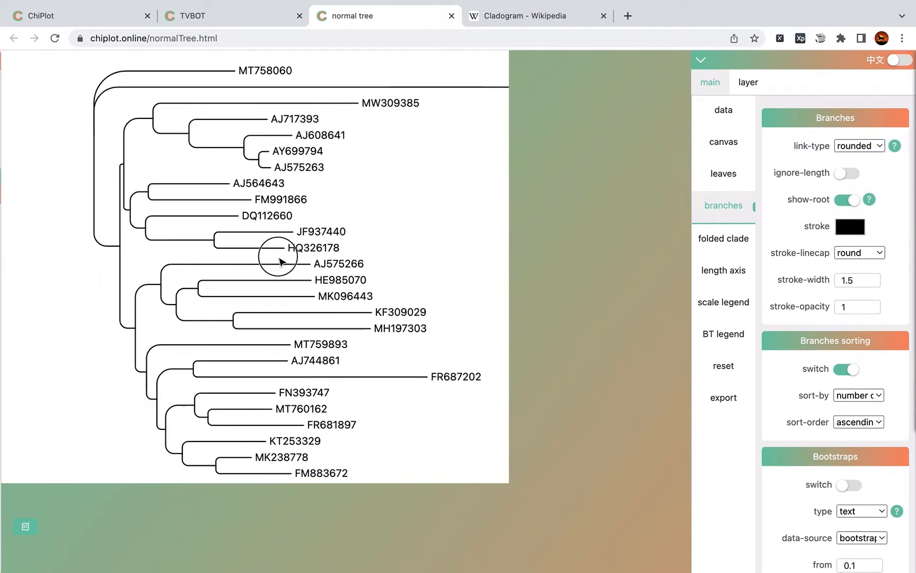
{"action": "scroll", "coordinate": [237, 244], "scroll_direction": "up", "scroll_amount": 3}
{"action": "mouse_move", "coordinate": [246, 139]}
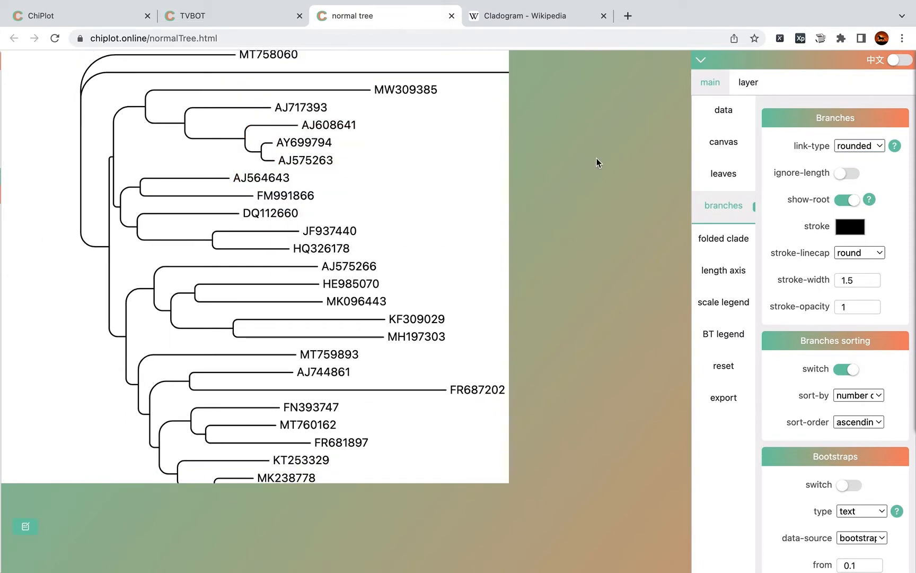
Try the linear and elliptical link types on the tree's branches.
{"action": "left_click", "coordinate": [865, 147]}
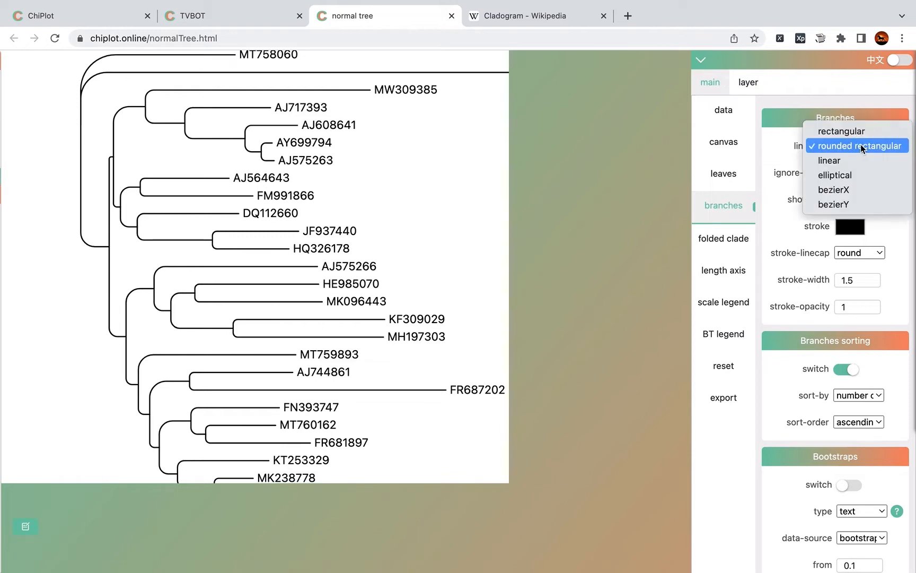
{"action": "left_click", "coordinate": [831, 161]}
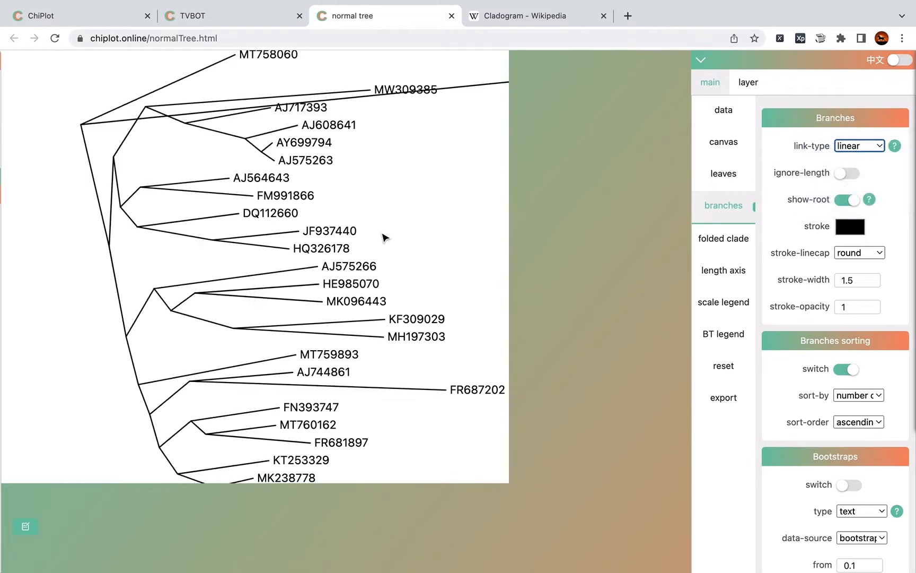
{"action": "left_click", "coordinate": [842, 147]}
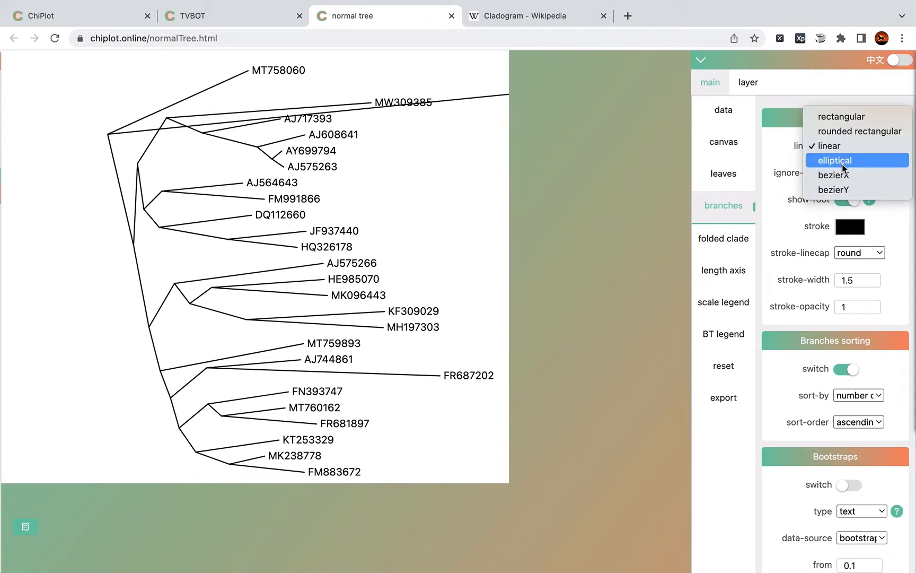
{"action": "left_click", "coordinate": [842, 161]}
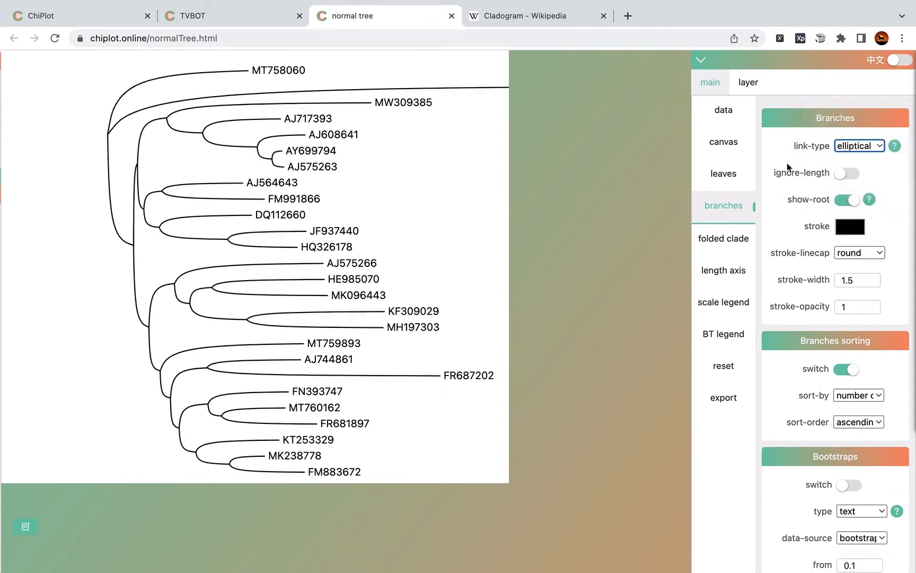
Cycle the branch link type through bezierX and bezierY and back to rectangular.
{"action": "left_click", "coordinate": [859, 147]}
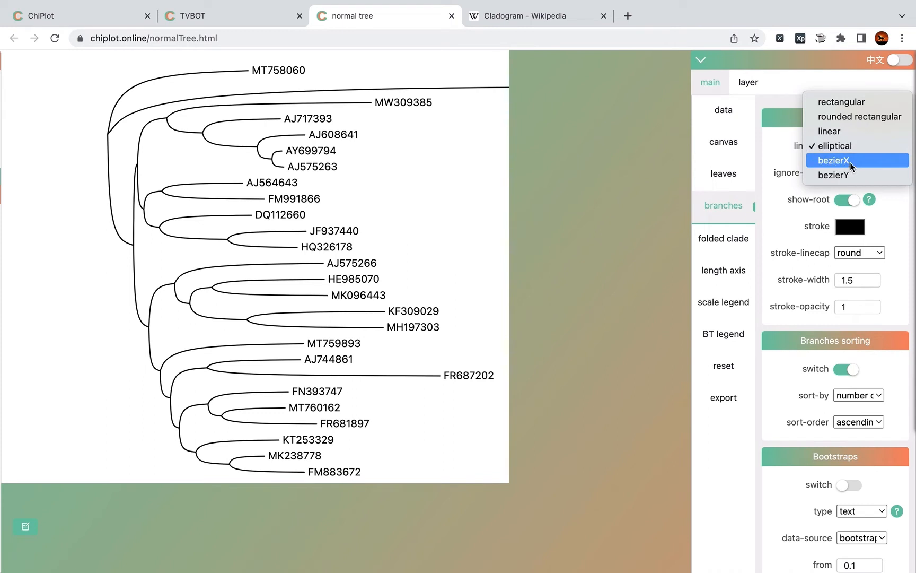
{"action": "left_click", "coordinate": [850, 162]}
{"action": "left_click", "coordinate": [851, 146]}
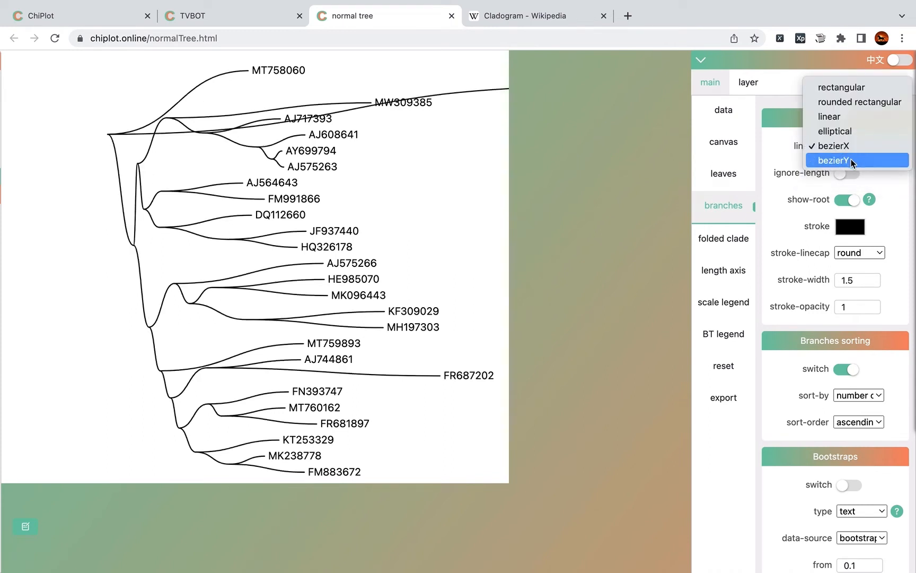
{"action": "left_click", "coordinate": [851, 160]}
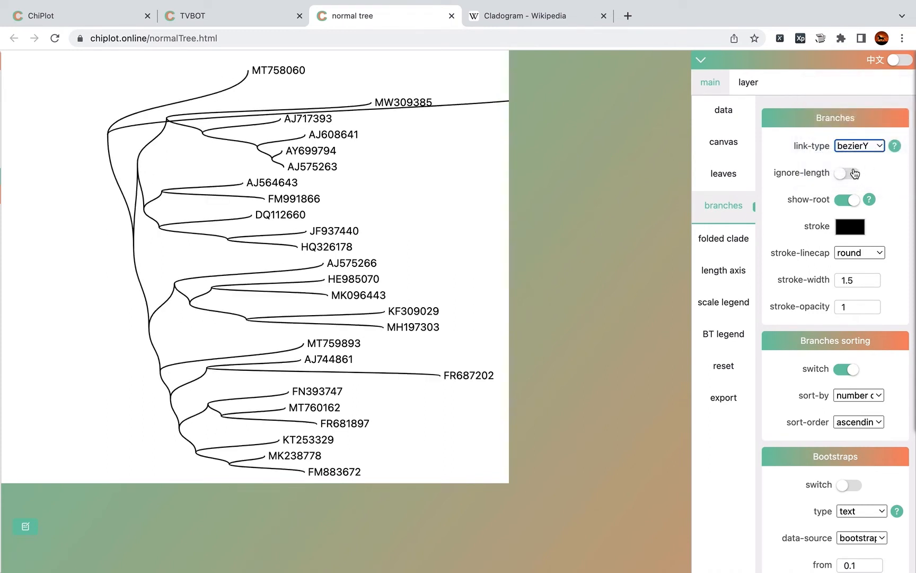
{"action": "left_click", "coordinate": [596, 258]}
{"action": "left_click", "coordinate": [856, 145]}
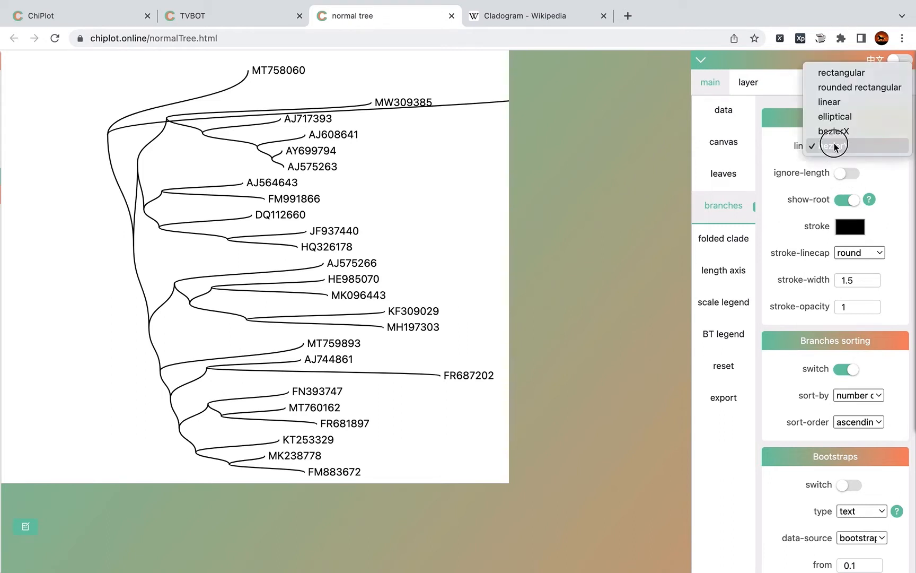
{"action": "left_click", "coordinate": [832, 74]}
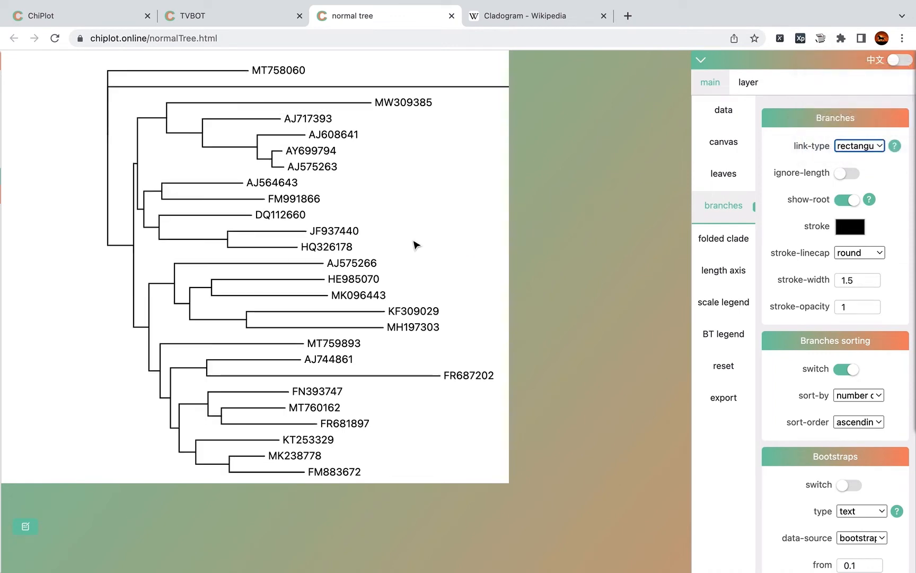
Make the branches ignore their lengths and bring the leaf labels into view.
{"action": "left_click", "coordinate": [847, 172]}
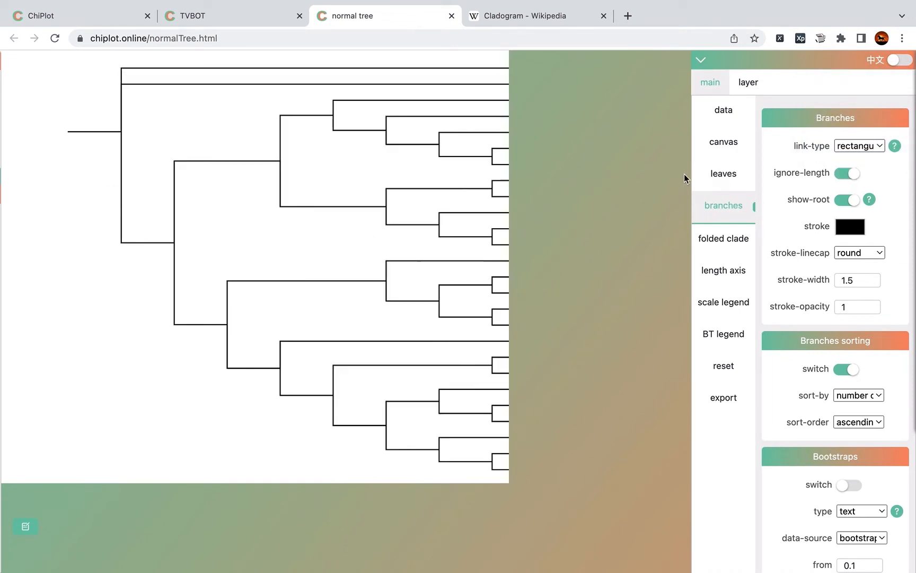
{"action": "left_click_drag", "start_coordinate": [401, 217], "coordinate": [300, 231]}
{"action": "scroll", "coordinate": [299, 230], "scroll_direction": "down", "scroll_amount": 1}
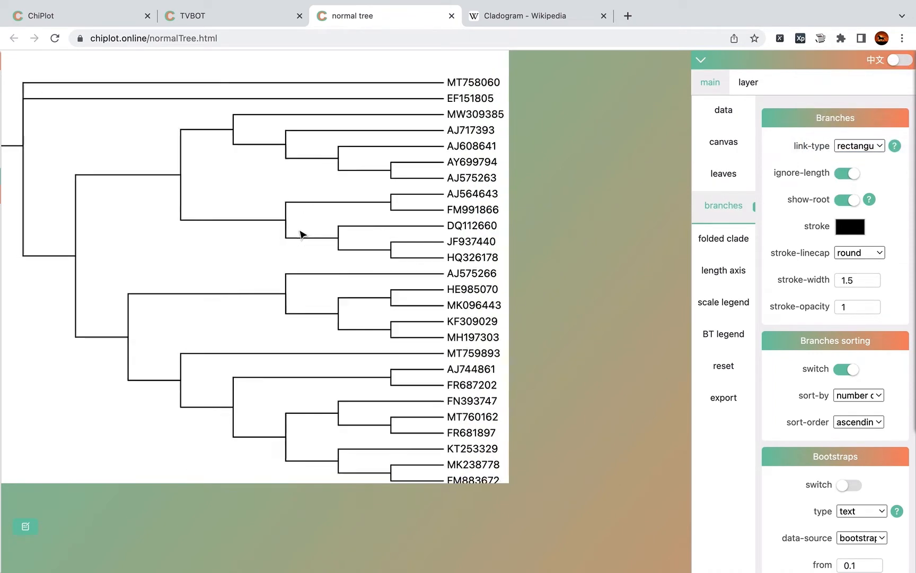
Look through the Wikipedia article on cladograms, including its introduction and example diagrams.
{"action": "left_click", "coordinate": [532, 18]}
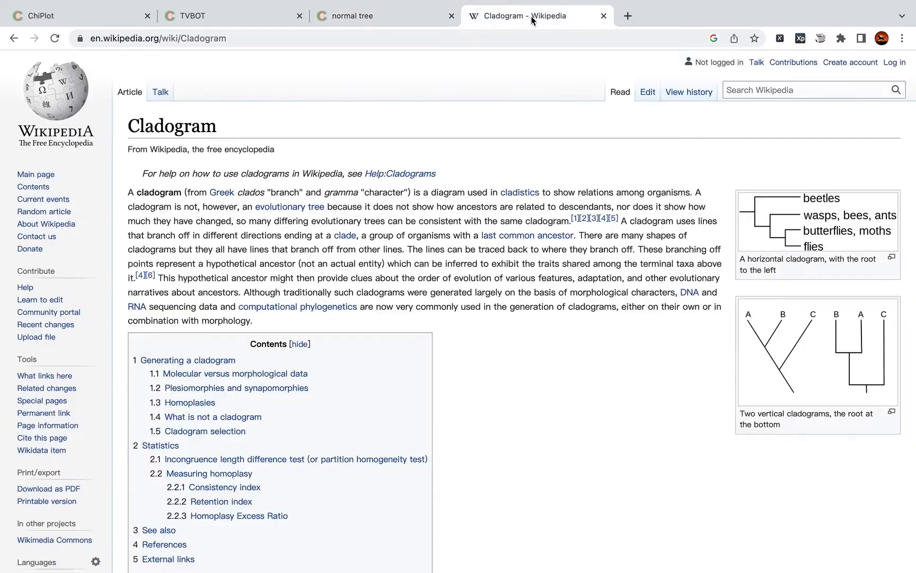
{"action": "scroll", "coordinate": [294, 285], "scroll_direction": "down", "scroll_amount": 5}
{"action": "scroll", "coordinate": [296, 287], "scroll_direction": "up", "scroll_amount": 4}
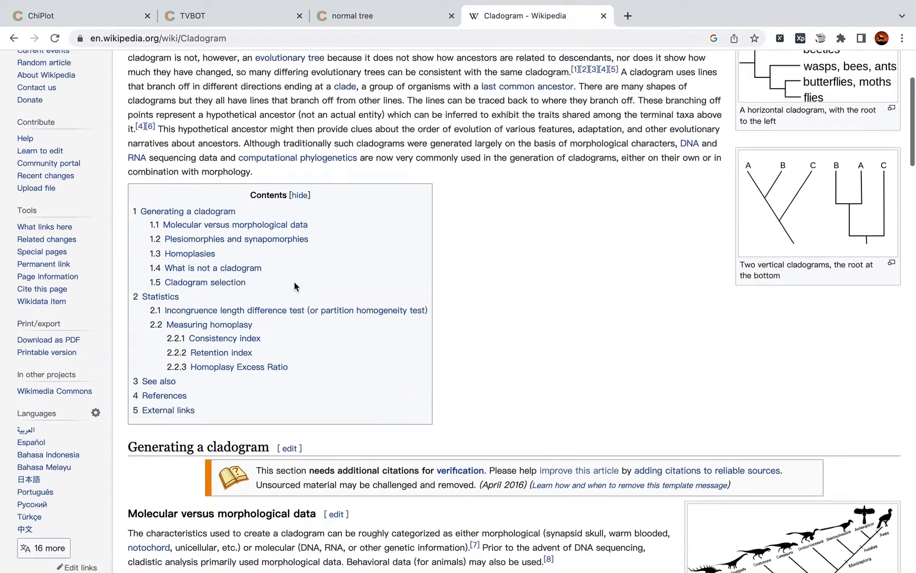
{"action": "scroll", "coordinate": [296, 287], "scroll_direction": "up", "scroll_amount": 2}
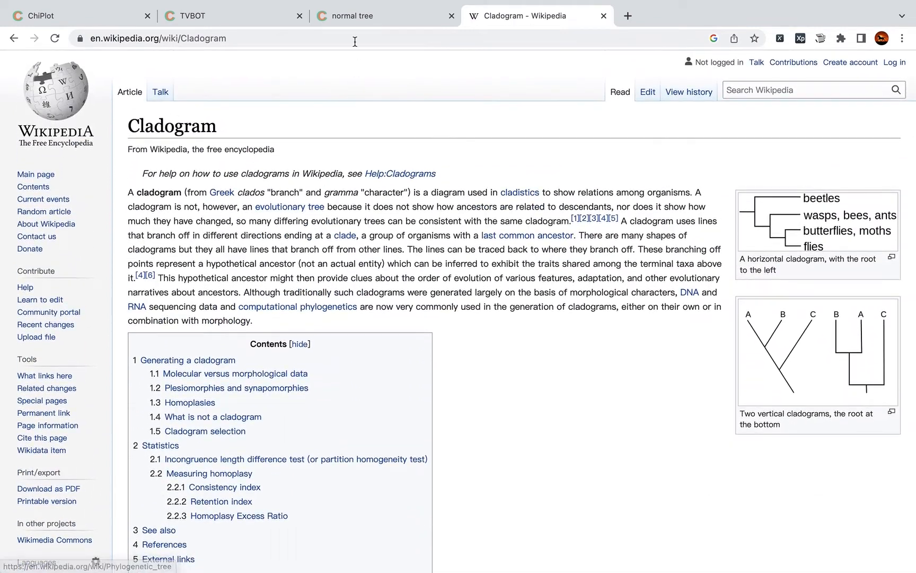
Return to the normal tree and restore the real branch lengths by disabling ignore-length.
{"action": "left_click", "coordinate": [361, 16]}
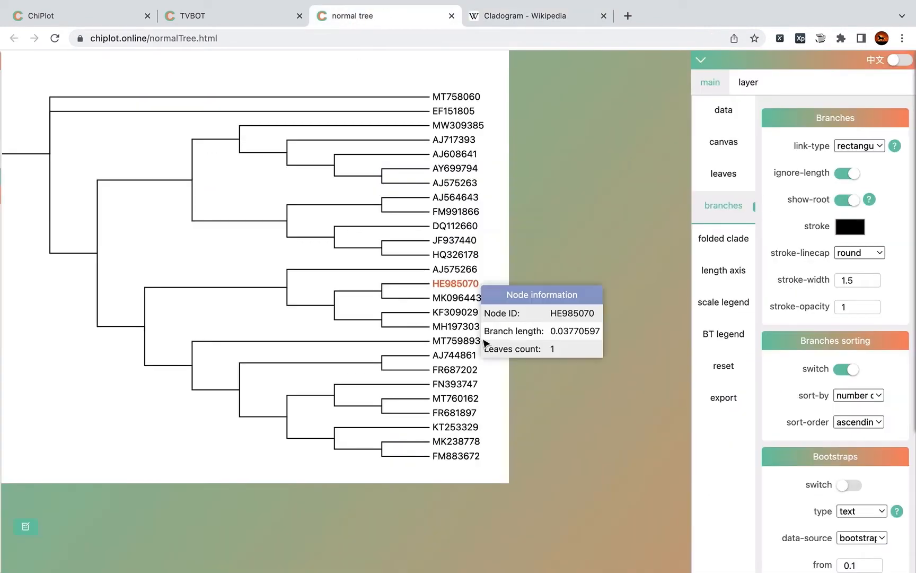
{"action": "left_click", "coordinate": [842, 176]}
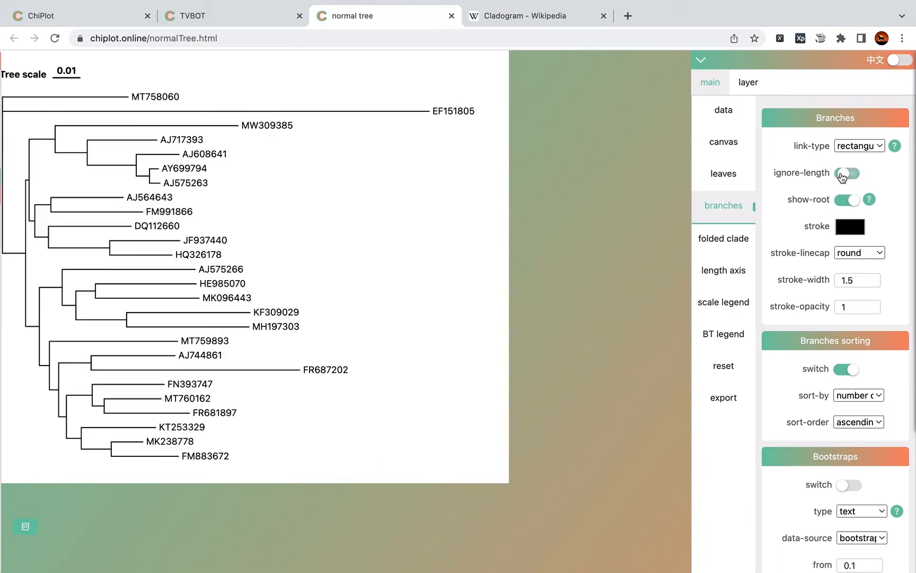
{"action": "mouse_move", "coordinate": [184, 257]}
{"action": "left_click_drag", "start_coordinate": [184, 256], "coordinate": [215, 260]}
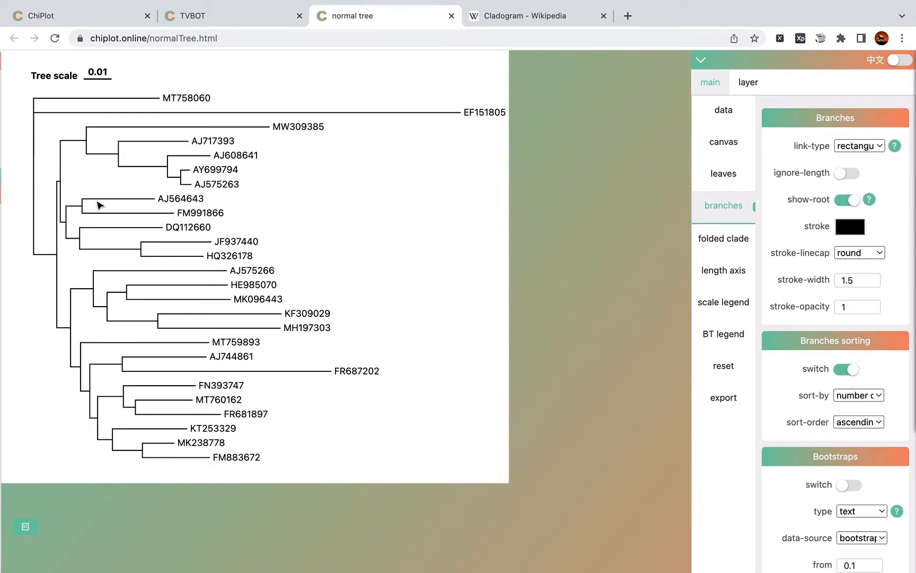
Load the tree file DXFMCMC from its subfolder on the desktop.
{"action": "left_click", "coordinate": [722, 118]}
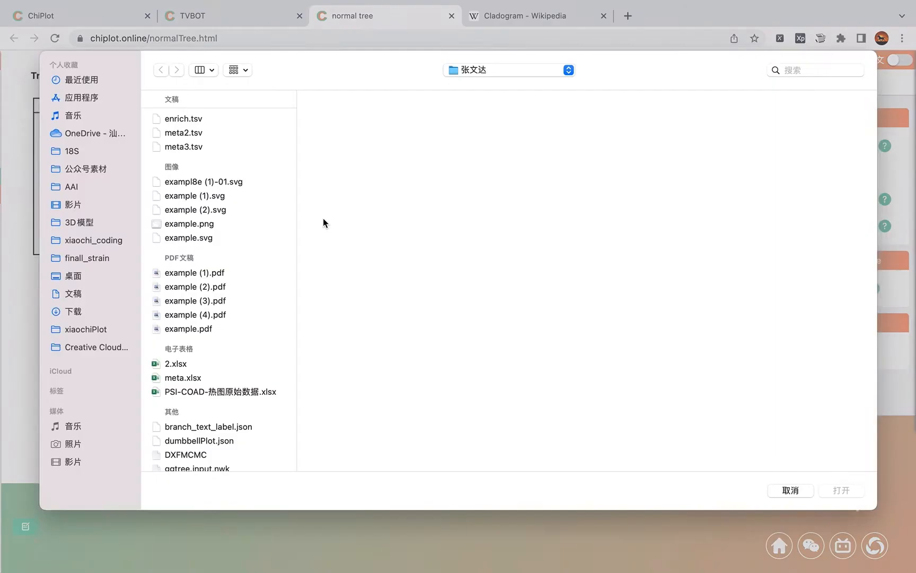
{"action": "scroll", "coordinate": [210, 308], "scroll_direction": "down", "scroll_amount": 2}
{"action": "left_click", "coordinate": [125, 285]}
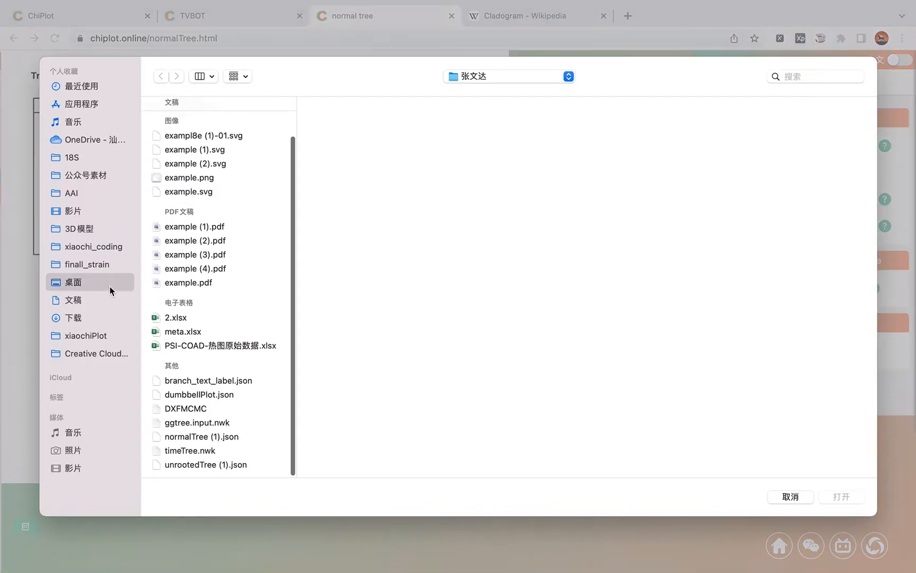
{"action": "left_click", "coordinate": [207, 140]}
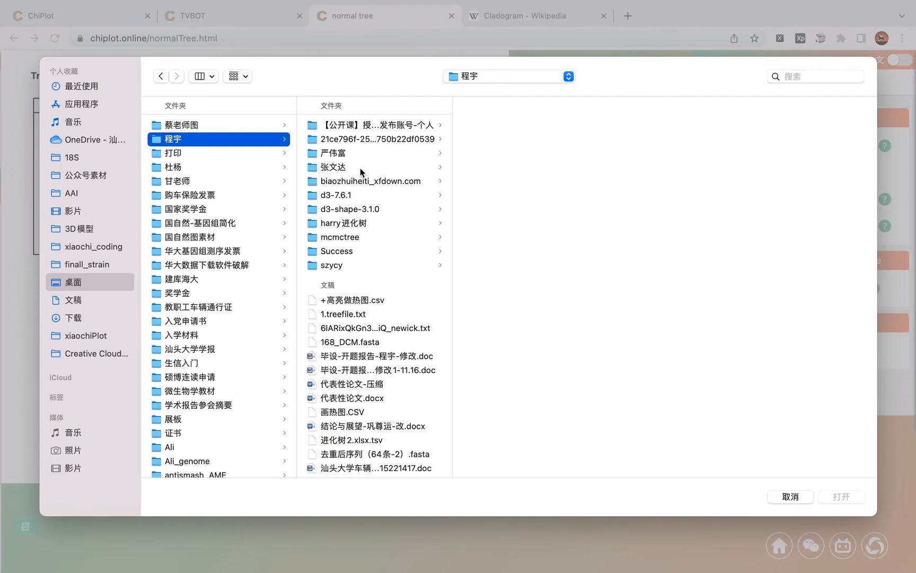
{"action": "left_click", "coordinate": [364, 168]}
{"action": "scroll", "coordinate": [496, 281], "scroll_direction": "down", "scroll_amount": 2}
{"action": "scroll", "coordinate": [498, 318], "scroll_direction": "down", "scroll_amount": 2}
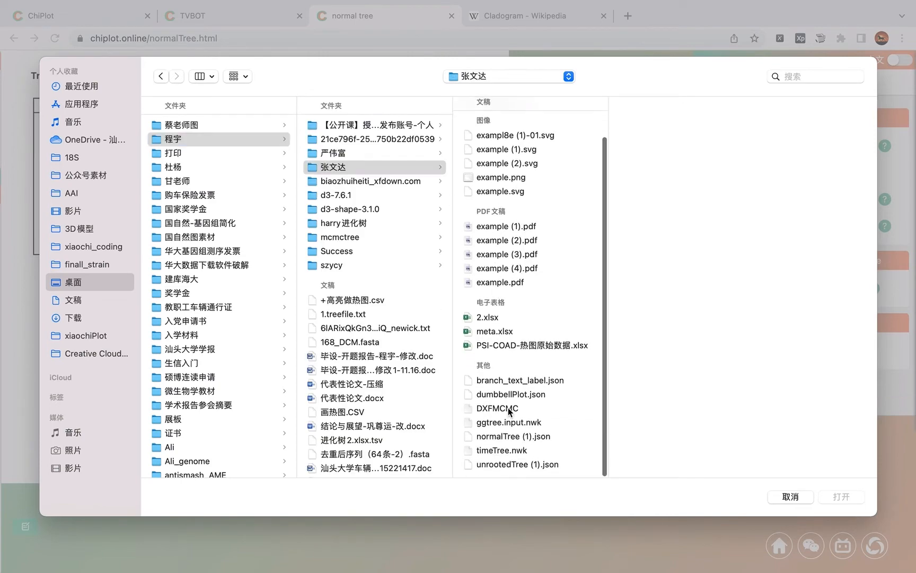
{"action": "double_click", "coordinate": [508, 407]}
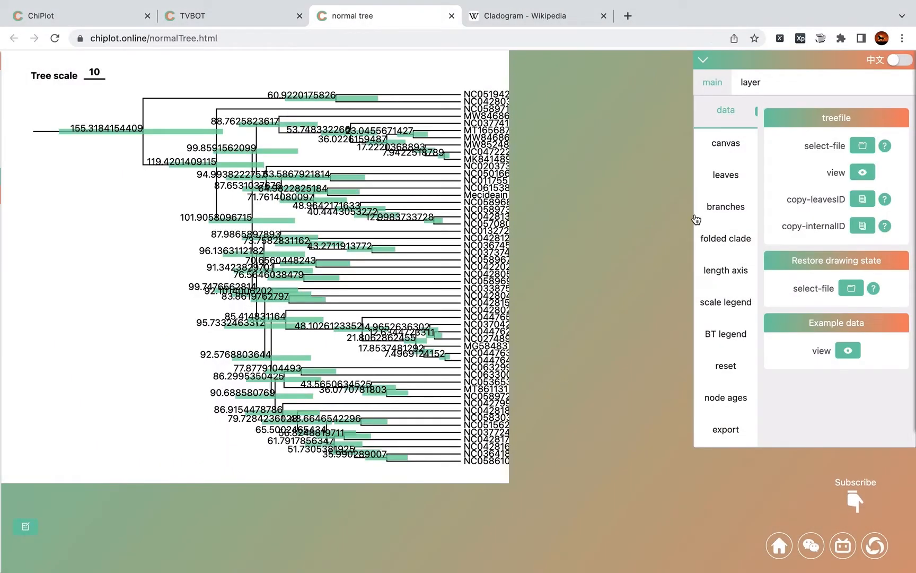
Turn off the confidence interval bars and the divergence time labels in the node ages settings.
{"action": "left_click", "coordinate": [725, 395]}
{"action": "left_click", "coordinate": [858, 147]}
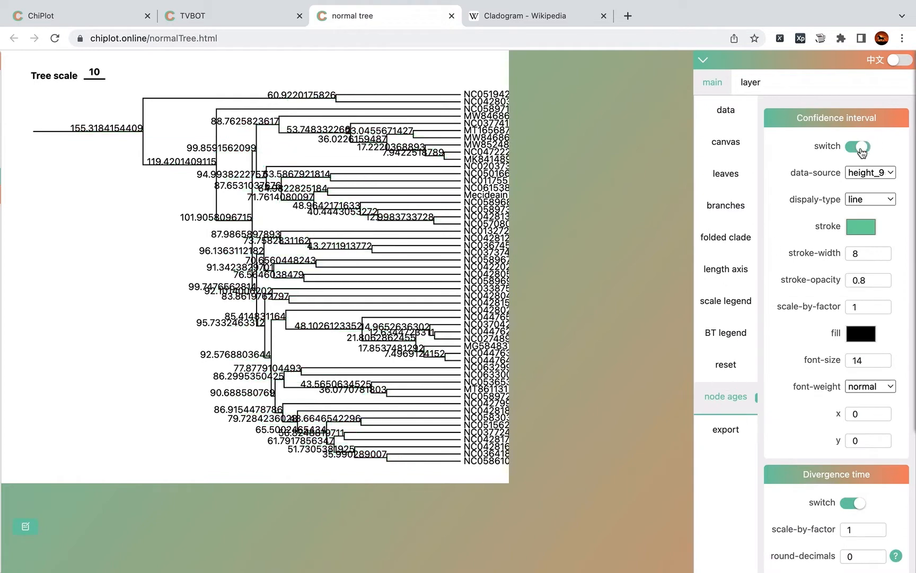
{"action": "scroll", "coordinate": [805, 417], "scroll_direction": "down", "scroll_amount": 3}
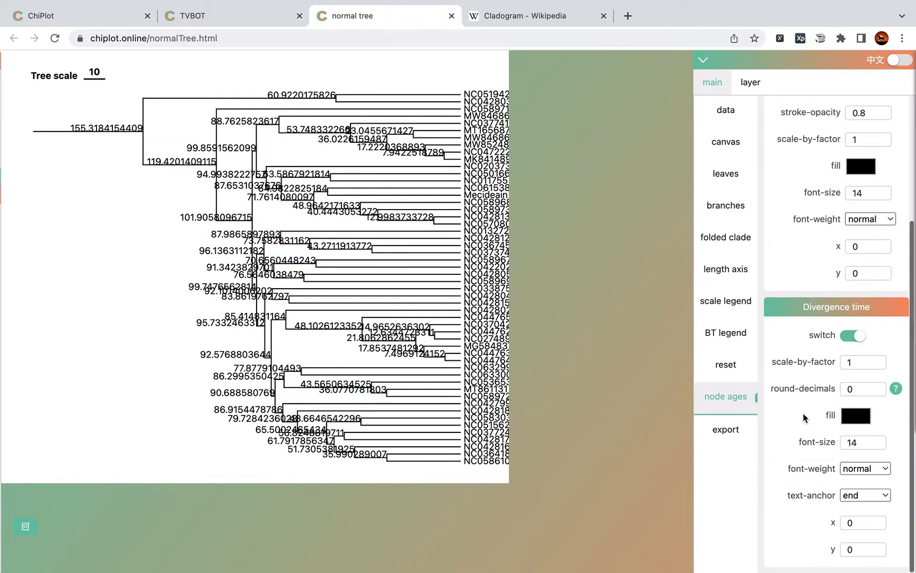
{"action": "left_click", "coordinate": [853, 339]}
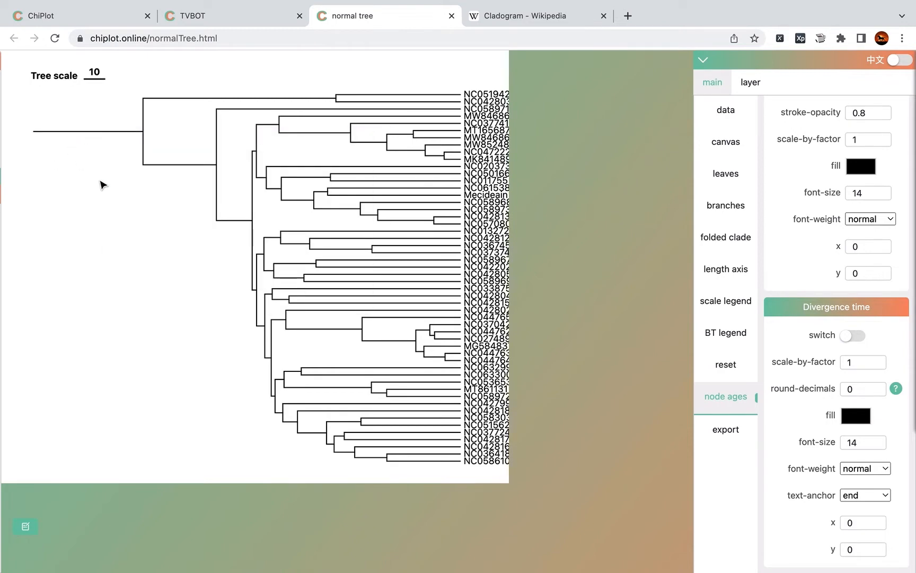
Demonstrate show-root on the dated tree by hiding the root branch and displaying it again.
{"action": "left_click", "coordinate": [748, 201]}
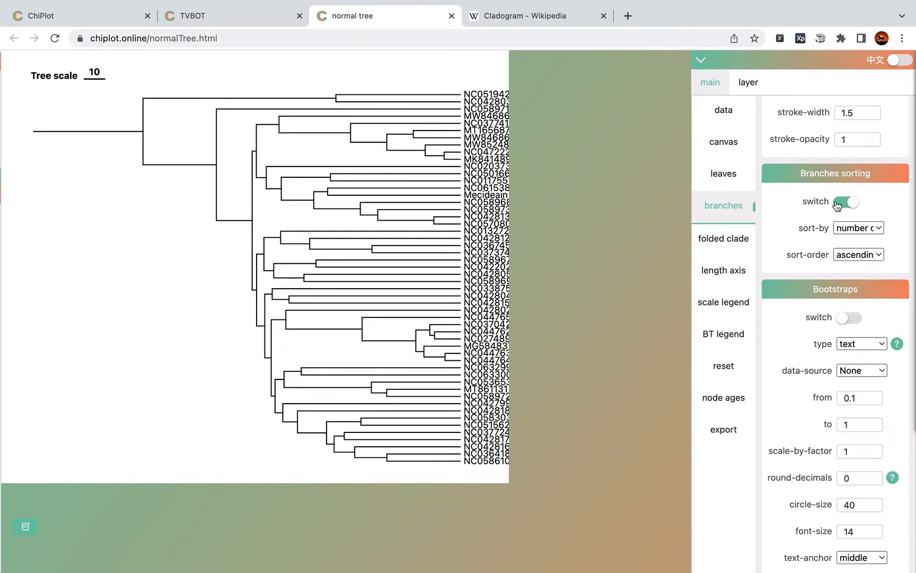
{"action": "scroll", "coordinate": [838, 207], "scroll_direction": "up", "scroll_amount": 3}
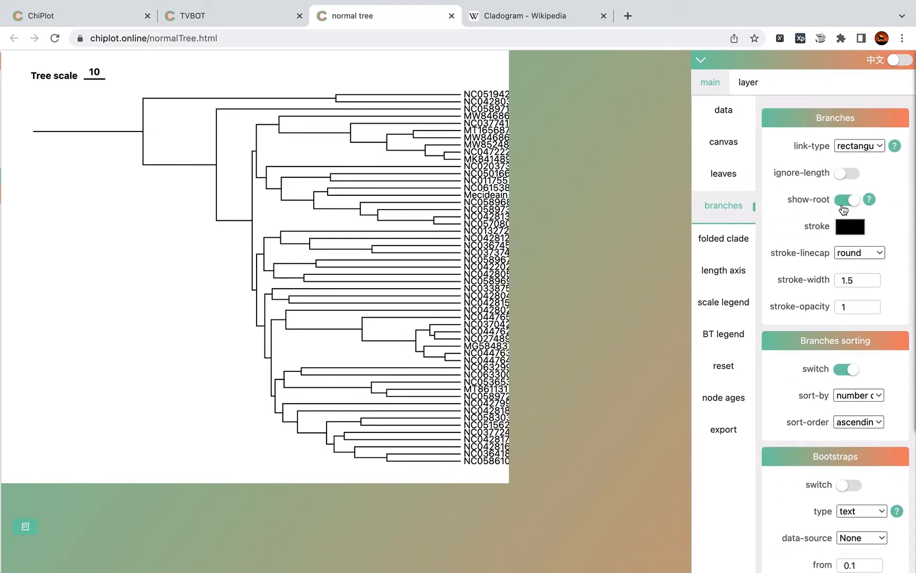
{"action": "left_click", "coordinate": [847, 202]}
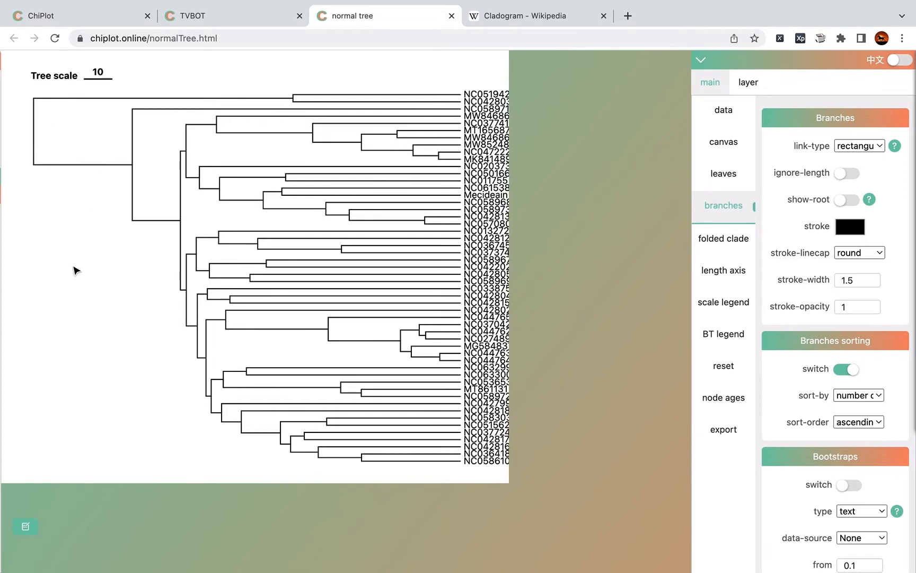
{"action": "left_click", "coordinate": [847, 202]}
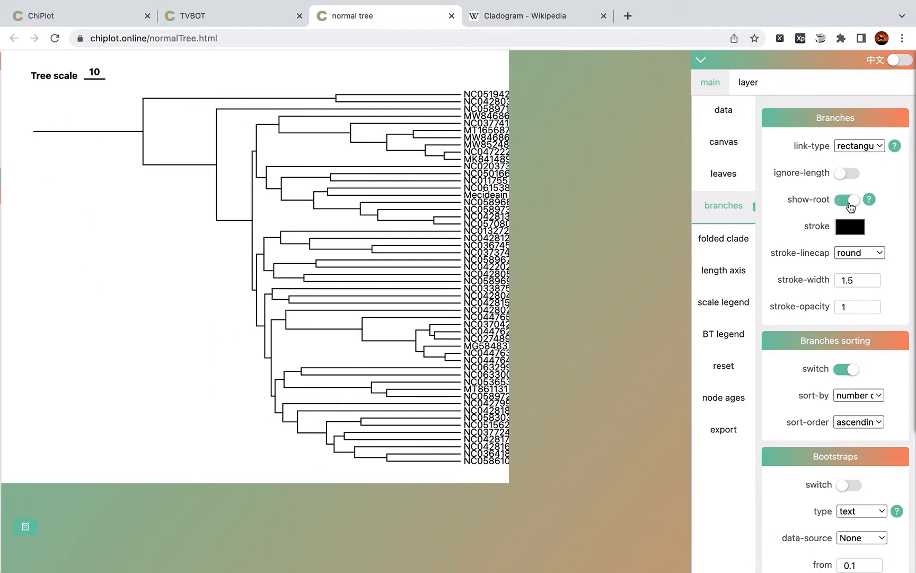
{"action": "left_click", "coordinate": [850, 204]}
{"action": "left_click", "coordinate": [851, 204]}
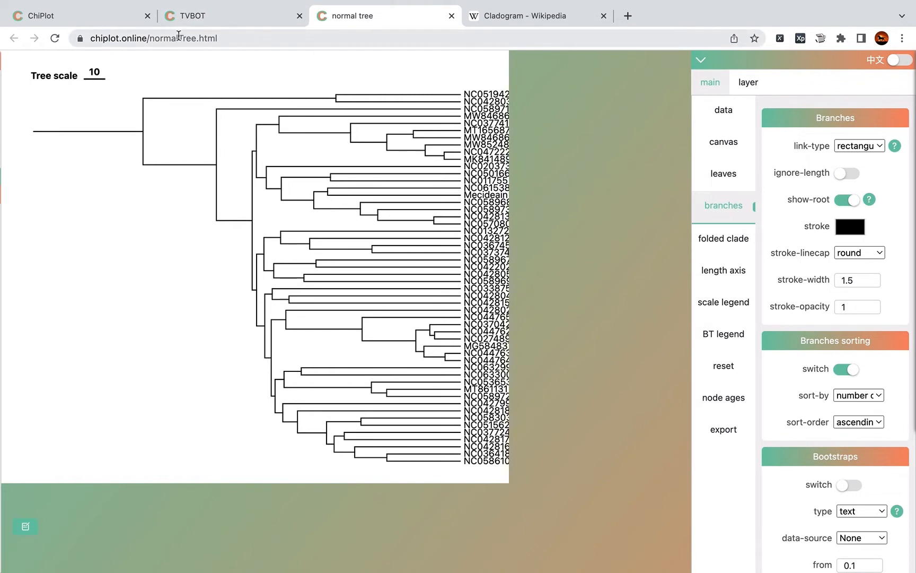
Reload the page to get the default example tree and reroot it on the EF151805 leaf with offset 0.5.
{"action": "left_click", "coordinate": [54, 39]}
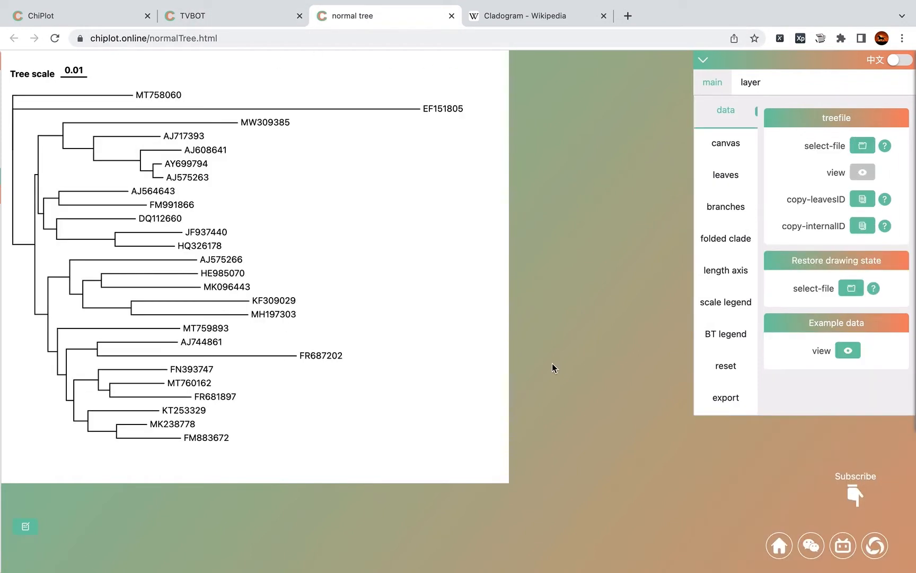
{"action": "right_click", "coordinate": [352, 113]}
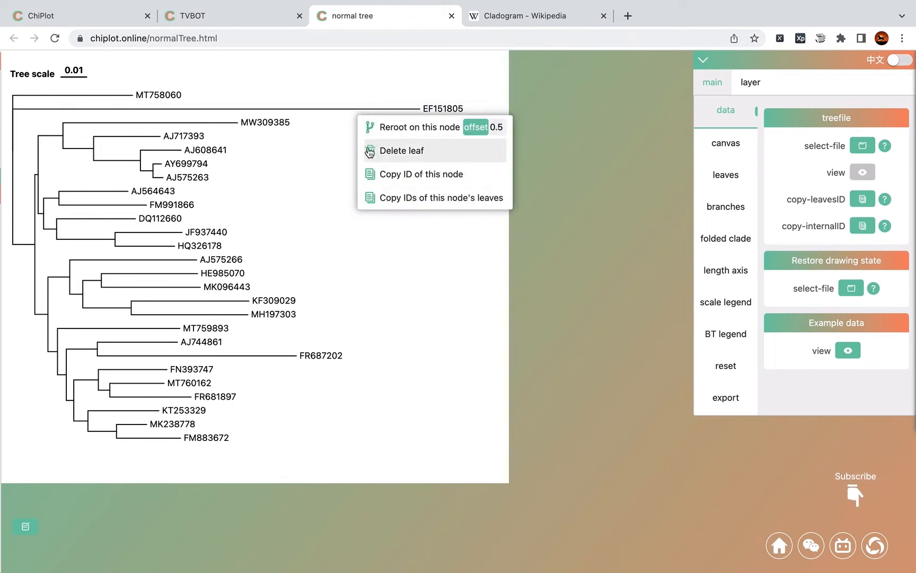
{"action": "left_click", "coordinate": [392, 127]}
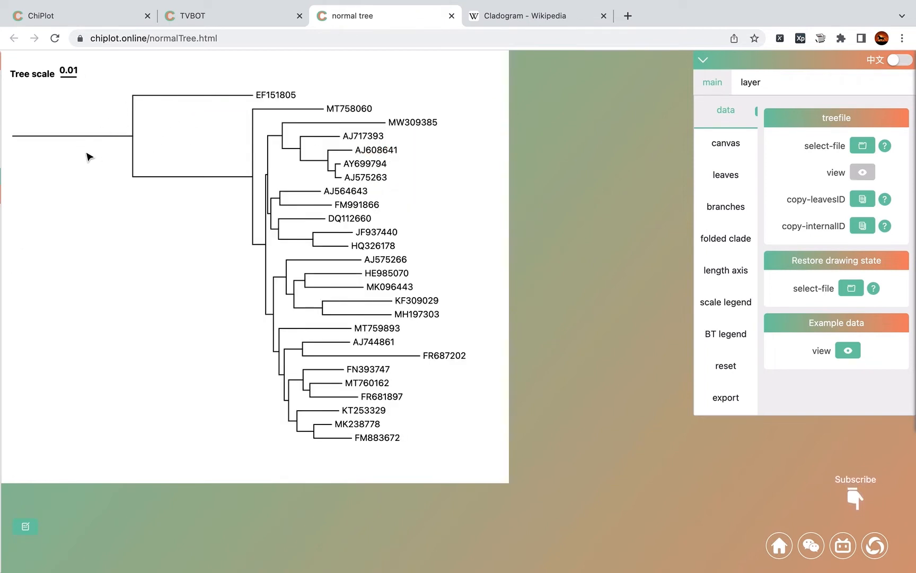
Turn show-root off and on again in the branch settings of the rerooted example tree.
{"action": "left_click", "coordinate": [724, 207]}
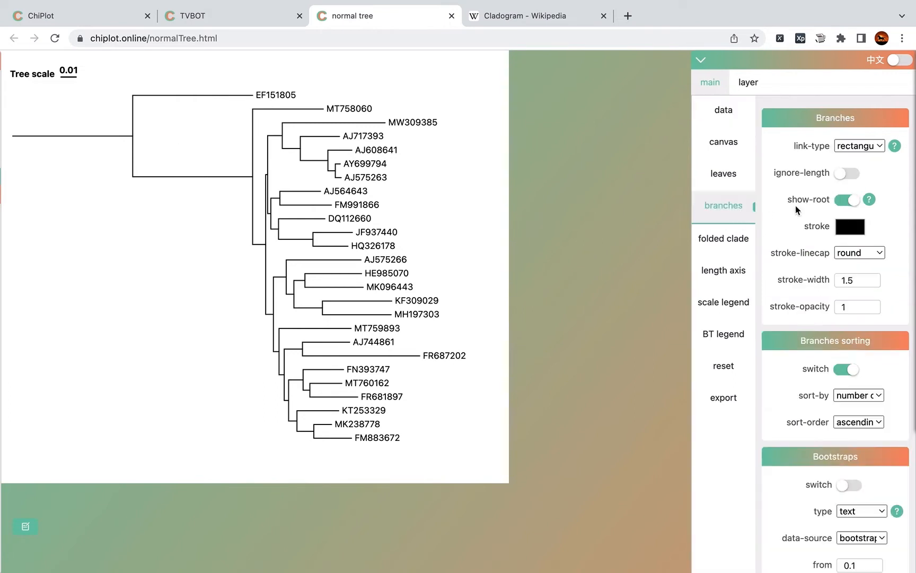
{"action": "left_click", "coordinate": [848, 202]}
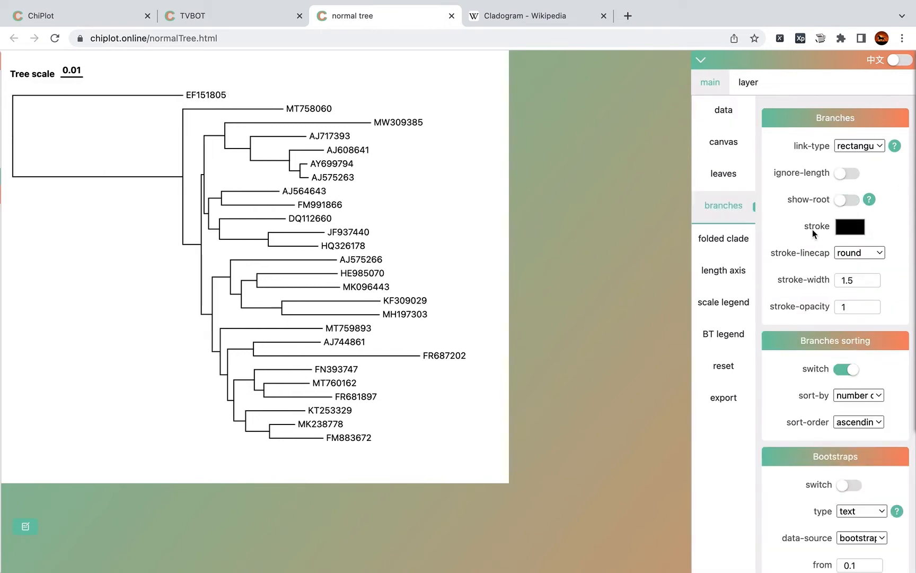
{"action": "left_click", "coordinate": [848, 200]}
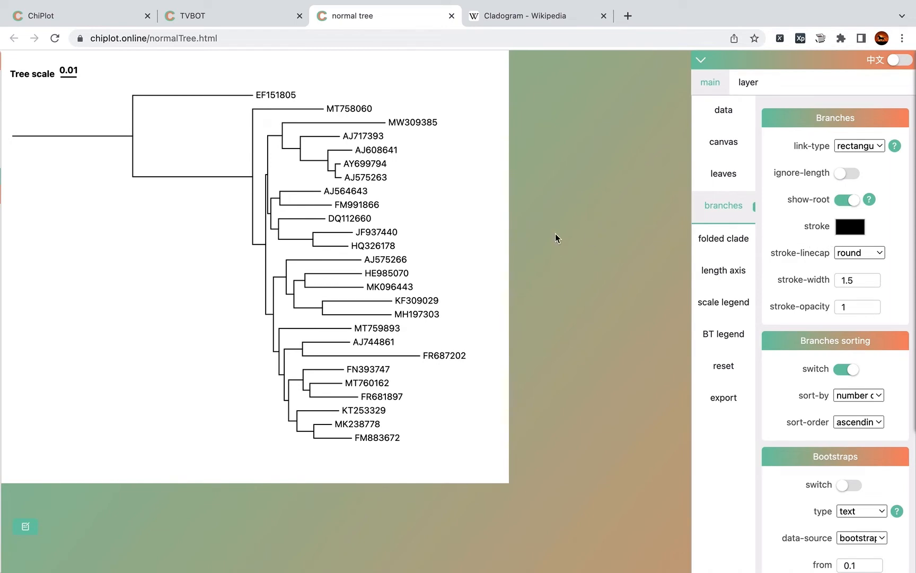
Change the stroke colour of the tree branches from black to dark red.
{"action": "scroll", "coordinate": [322, 294], "scroll_direction": "up", "scroll_amount": 5}
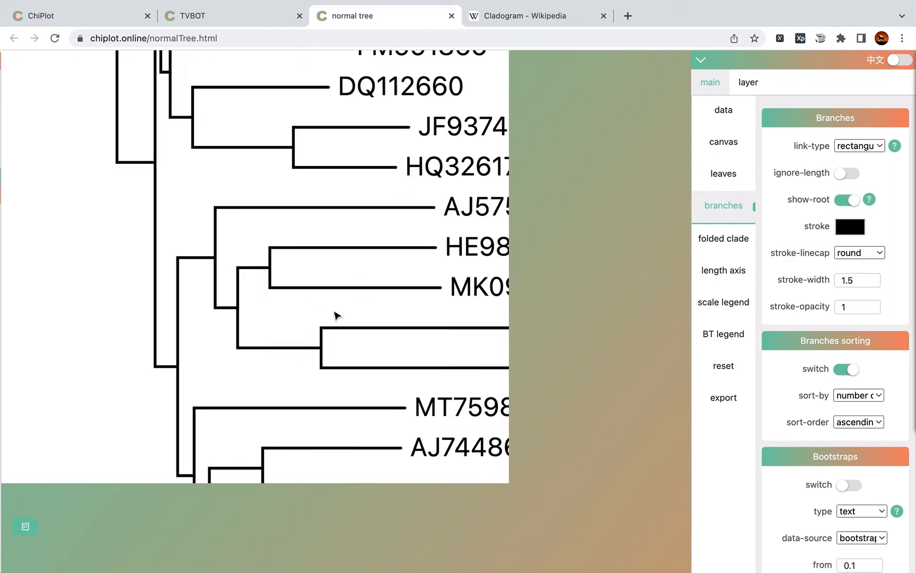
{"action": "left_click", "coordinate": [851, 228]}
{"action": "mouse_move", "coordinate": [825, 266]}
{"action": "left_mouse_down"}
{"action": "mouse_move", "coordinate": [827, 303]}
{"action": "mouse_move", "coordinate": [848, 255]}
{"action": "left_mouse_up"}
{"action": "left_click", "coordinate": [880, 230]}
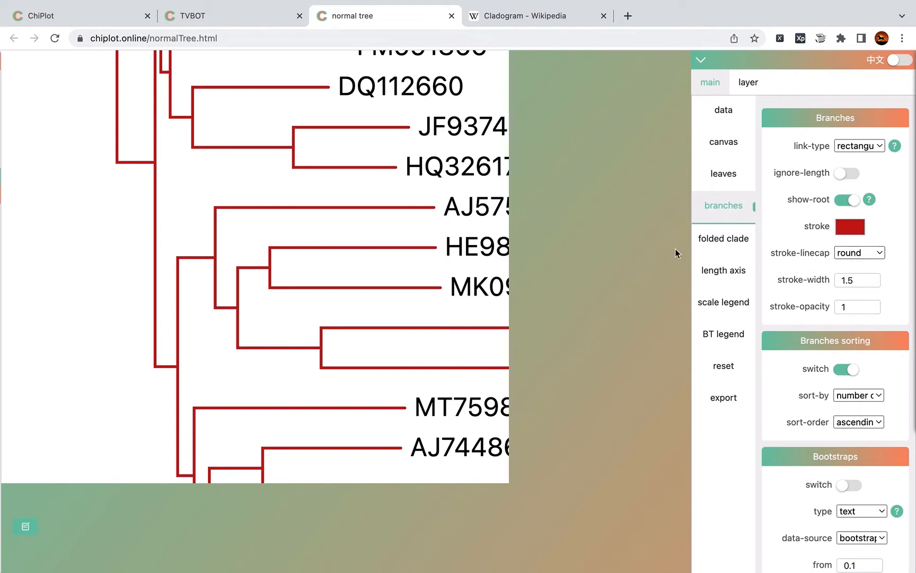
Compare the butt and square stroke-linecap options on a magnified branch tip, and set the linecap back to round.
{"action": "scroll", "coordinate": [424, 266], "scroll_direction": "up", "scroll_amount": 3}
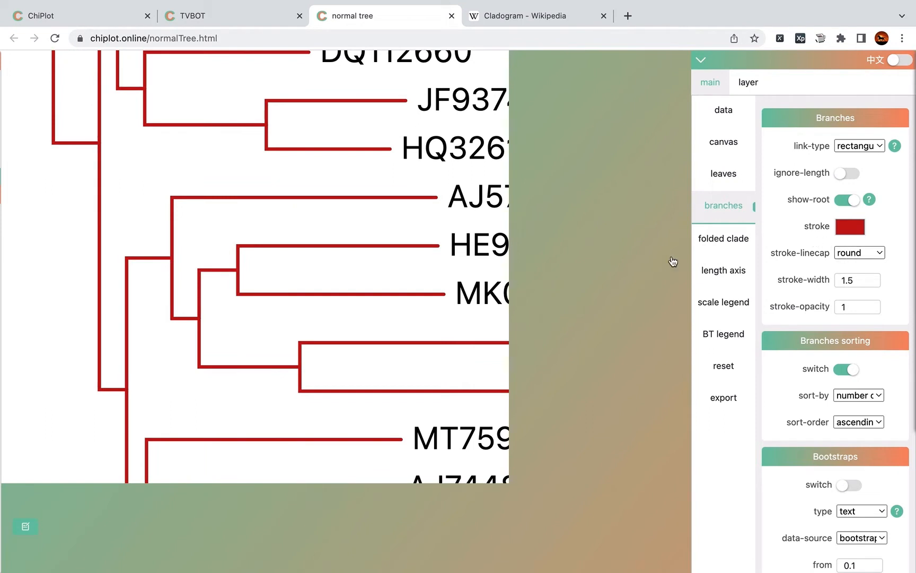
{"action": "scroll", "coordinate": [427, 264], "scroll_direction": "up", "scroll_amount": 10}
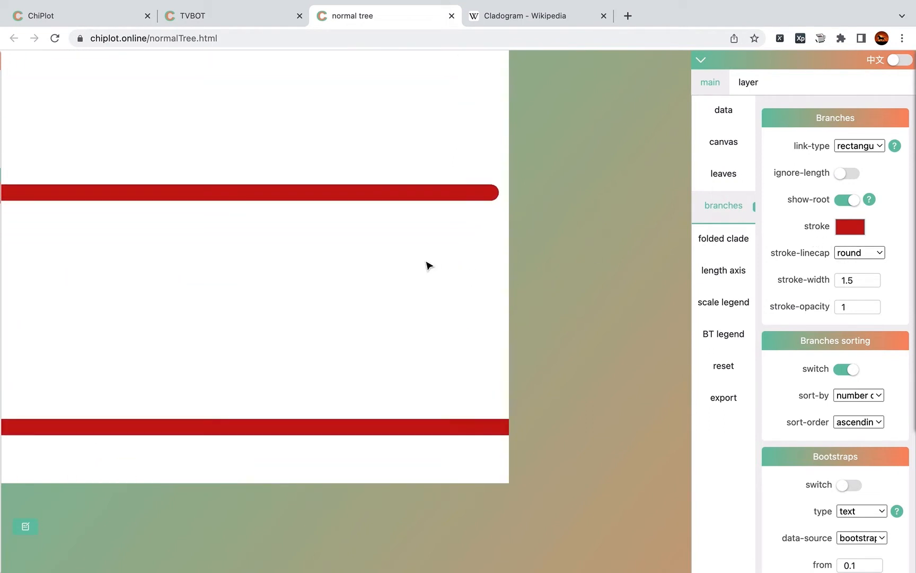
{"action": "left_click_drag", "start_coordinate": [425, 264], "coordinate": [311, 285]}
{"action": "left_click_drag", "start_coordinate": [383, 239], "coordinate": [333, 253]}
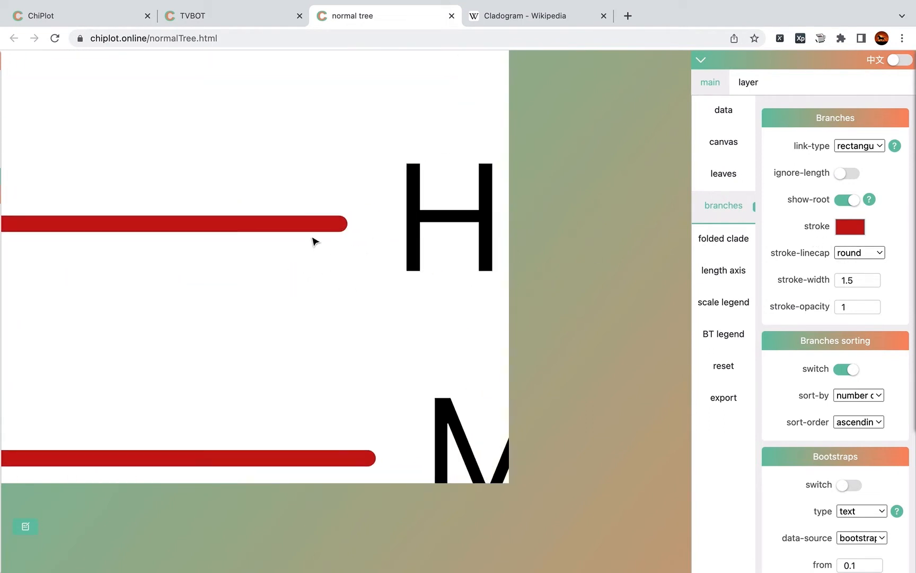
{"action": "scroll", "coordinate": [348, 222], "scroll_direction": "up", "scroll_amount": 5}
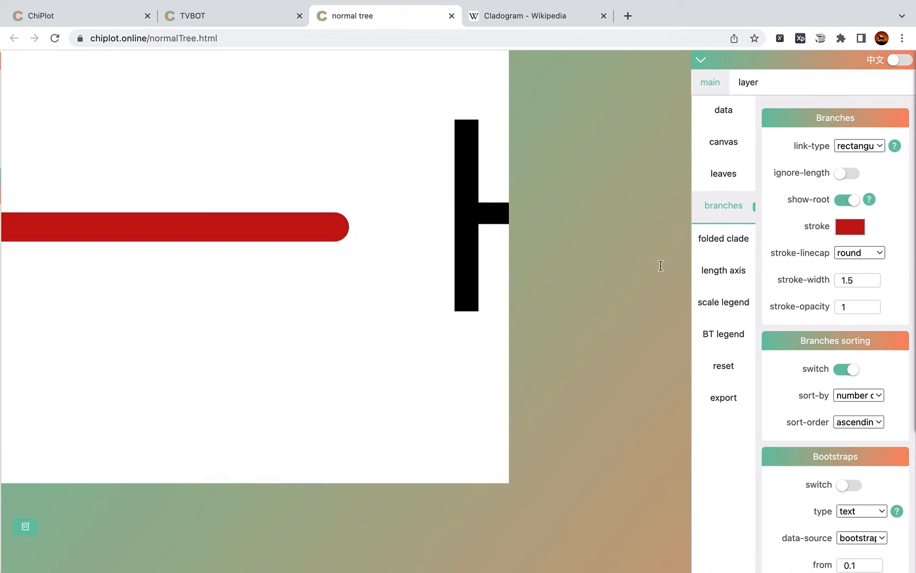
{"action": "left_click", "coordinate": [874, 260]}
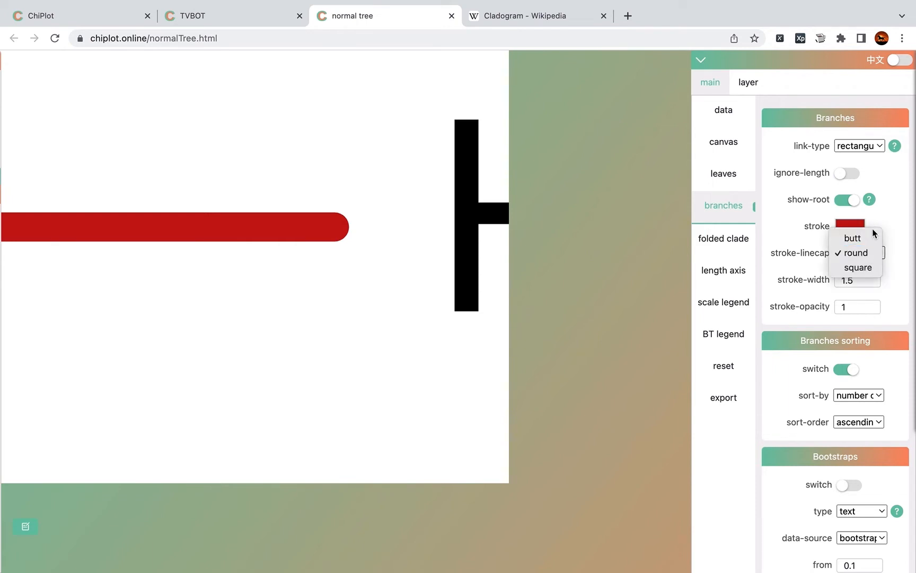
{"action": "left_click", "coordinate": [861, 239]}
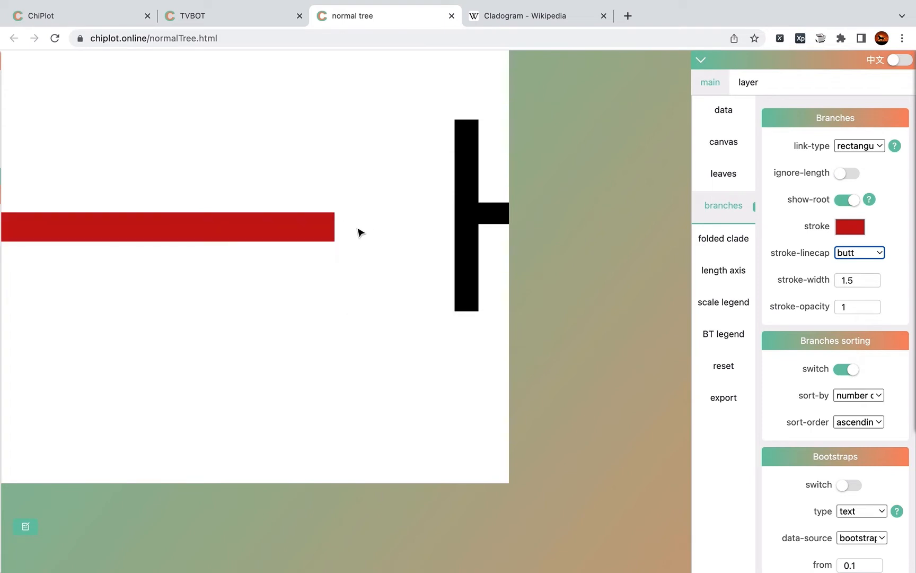
{"action": "left_click", "coordinate": [869, 264]}
{"action": "left_click", "coordinate": [862, 286]}
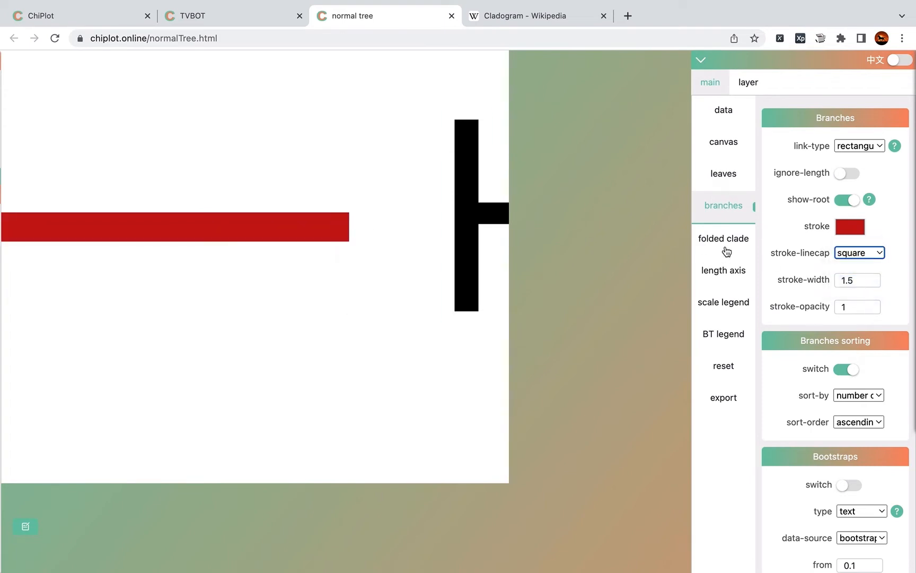
{"action": "left_click", "coordinate": [864, 256]}
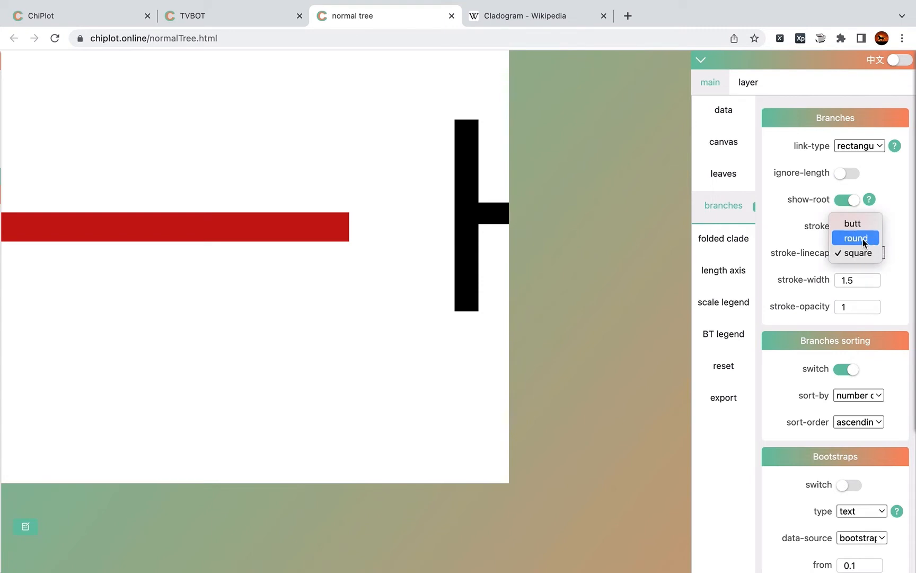
{"action": "left_click", "coordinate": [863, 242]}
Increase the stroke-width of the tree branches to 6.
{"action": "scroll", "coordinate": [352, 294], "scroll_direction": "down", "scroll_amount": 5}
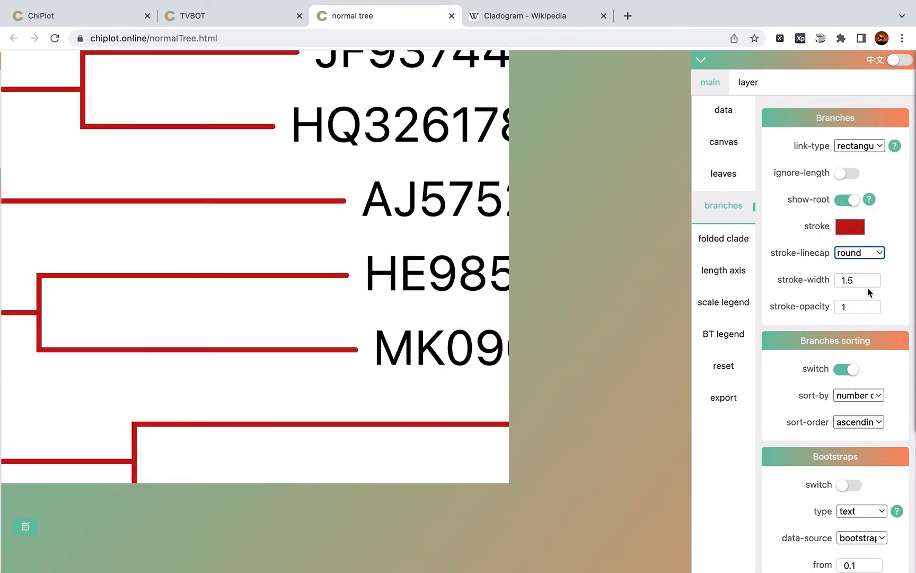
{"action": "scroll", "coordinate": [446, 311], "scroll_direction": "down", "scroll_amount": 5}
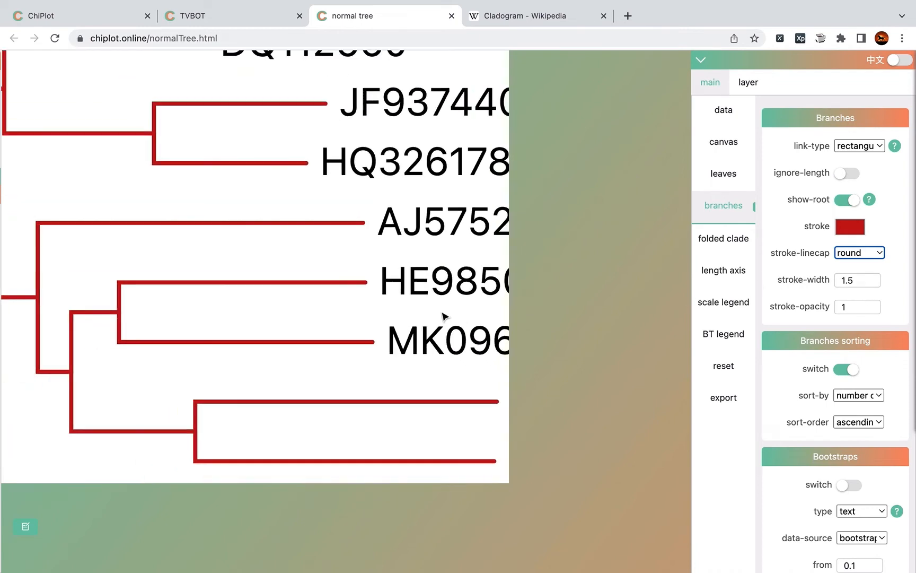
{"action": "left_click", "coordinate": [856, 280]}
{"action": "mouse_move", "coordinate": [882, 282]}
{"action": "left_mouse_down"}
{"action": "mouse_move", "coordinate": [767, 282]}
{"action": "mouse_move", "coordinate": [790, 288]}
{"action": "left_mouse_up"}
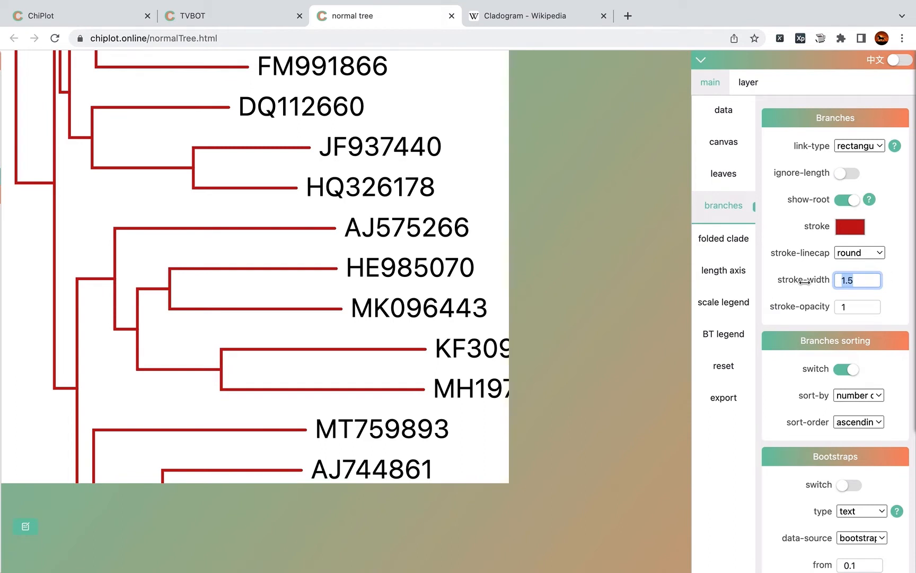
{"action": "mouse_move", "coordinate": [797, 282]}
{"action": "left_mouse_down"}
{"action": "mouse_move", "coordinate": [744, 279]}
{"action": "mouse_move", "coordinate": [840, 274]}
{"action": "mouse_move", "coordinate": [764, 274]}
{"action": "left_mouse_up"}
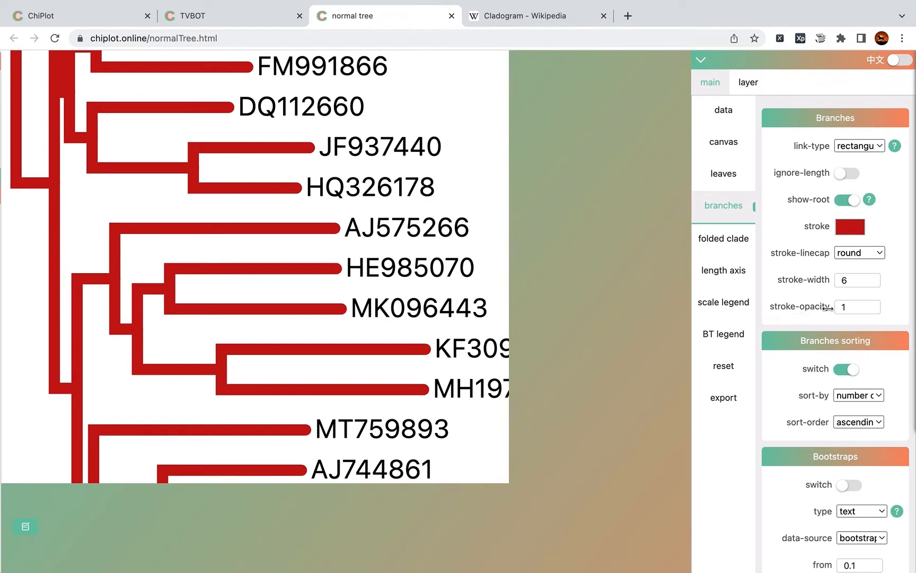
Lower the stroke-opacity of the branches to about 0.58 and inspect the overlapping branch junctions up close.
{"action": "mouse_move", "coordinate": [787, 311]}
{"action": "left_mouse_down"}
{"action": "mouse_move", "coordinate": [747, 310]}
{"action": "mouse_move", "coordinate": [791, 307]}
{"action": "left_mouse_up"}
{"action": "scroll", "coordinate": [807, 312], "scroll_direction": "down", "scroll_amount": 2}
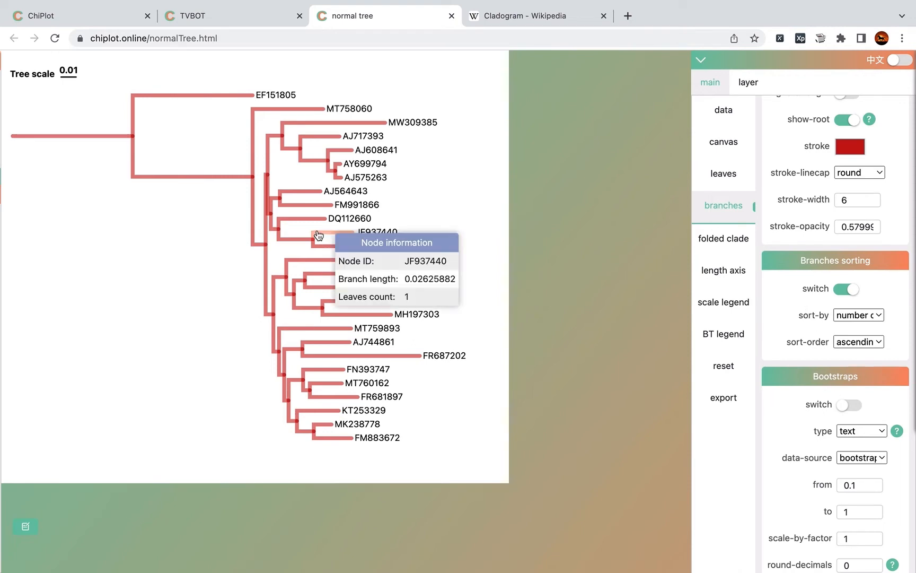
{"action": "scroll", "coordinate": [279, 227], "scroll_direction": "up", "scroll_amount": 1}
{"action": "scroll", "coordinate": [279, 227], "scroll_direction": "up", "scroll_amount": 4}
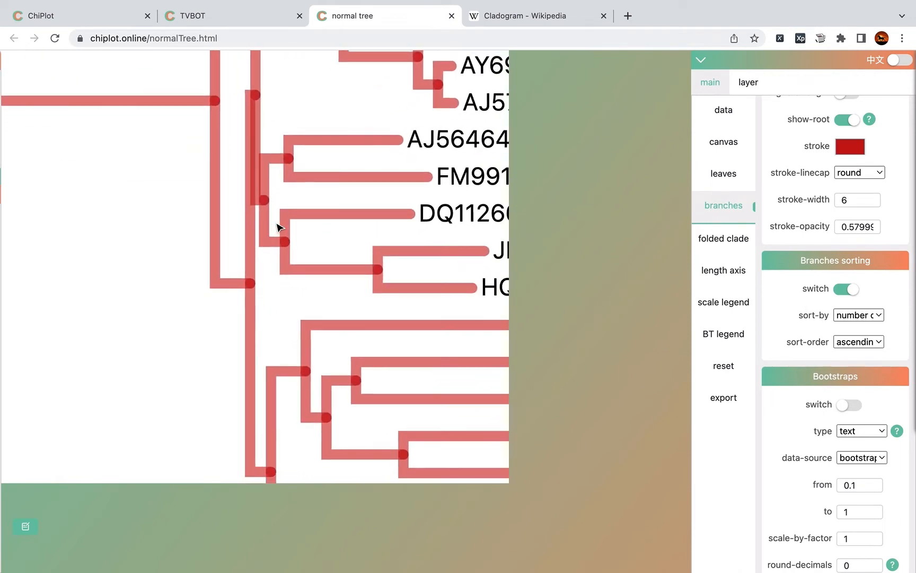
View the sort-by options without changing them, and switch branch sorting off and on again.
{"action": "left_click", "coordinate": [849, 316]}
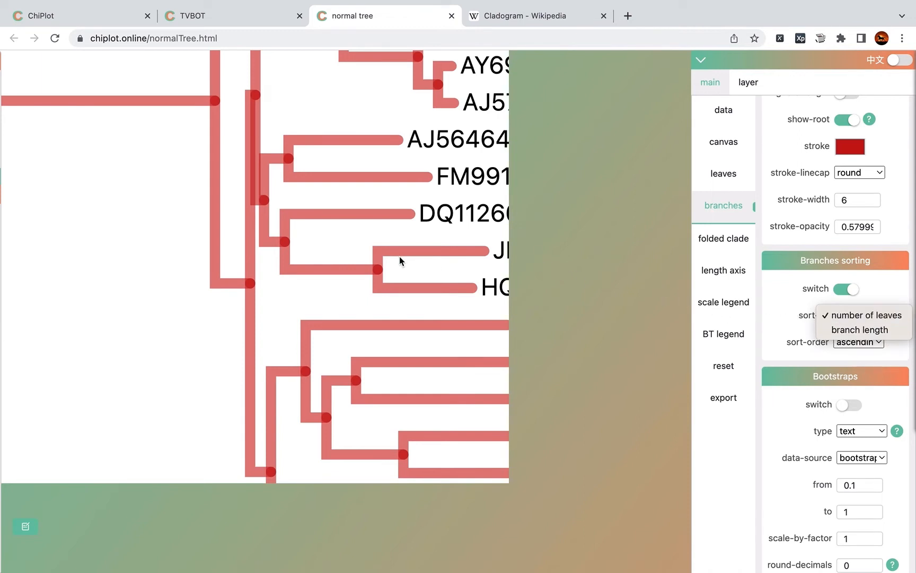
{"action": "left_click", "coordinate": [653, 315]}
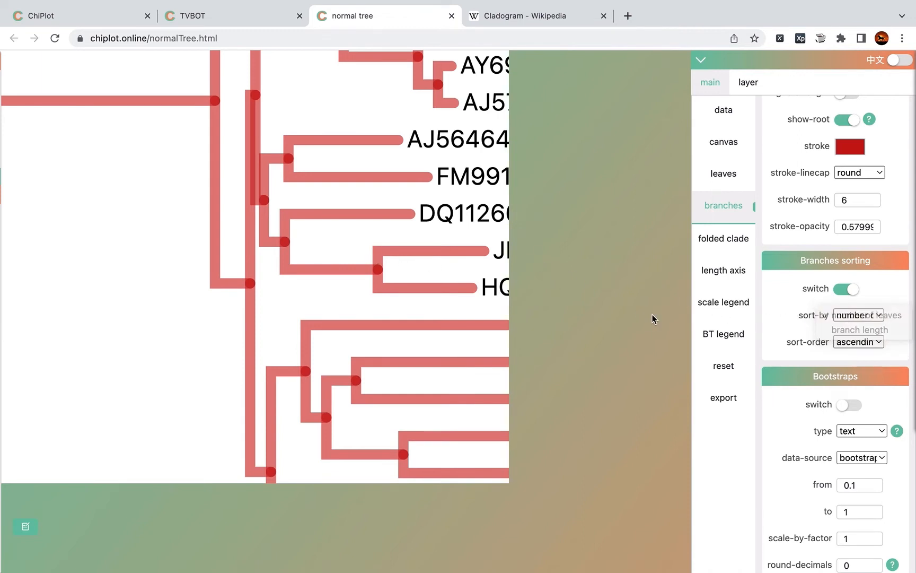
{"action": "left_click", "coordinate": [850, 290]}
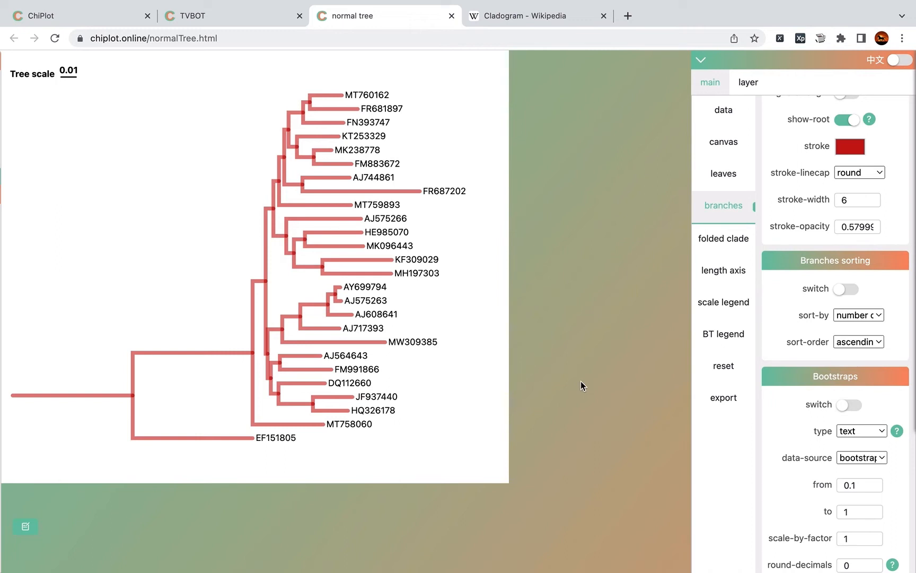
{"action": "left_click", "coordinate": [847, 291]}
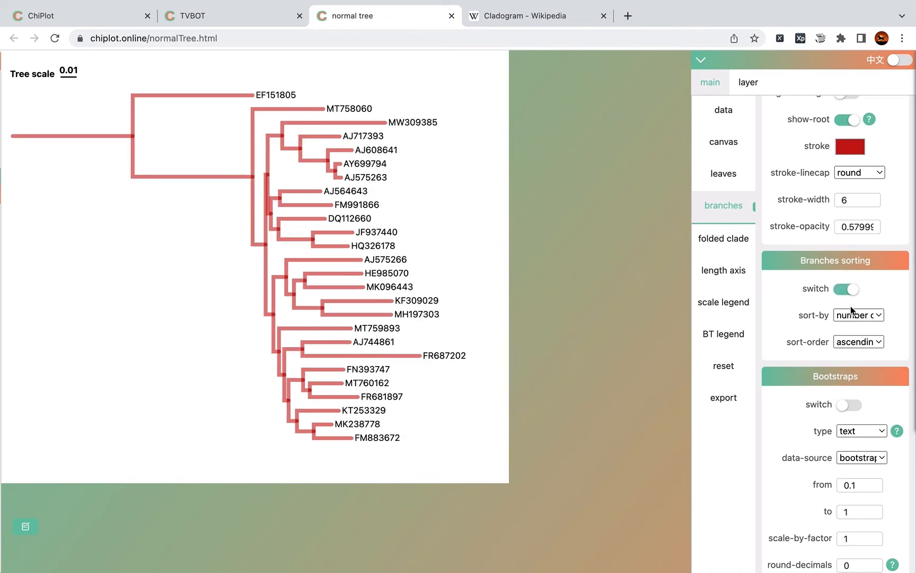
Sort the branches by branch length in descending order.
{"action": "left_click", "coordinate": [854, 316]}
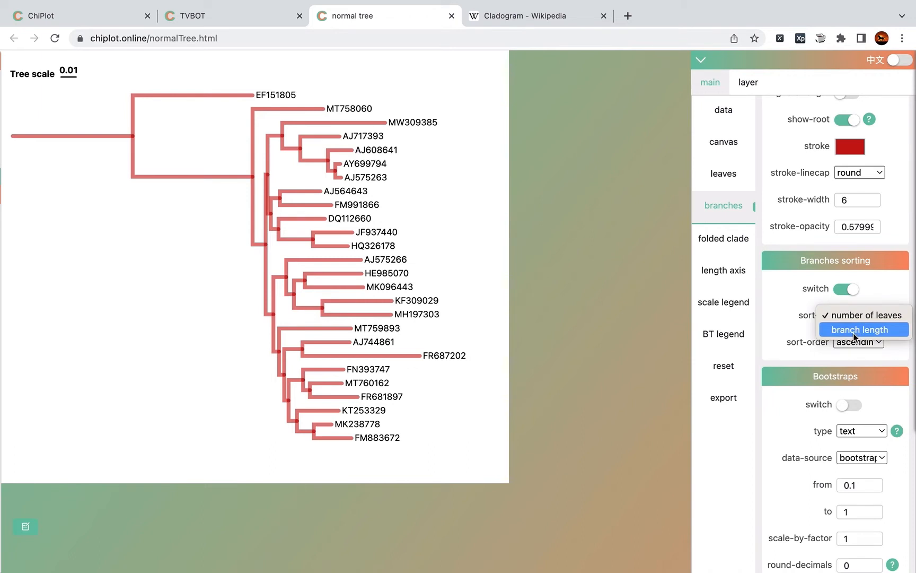
{"action": "left_click", "coordinate": [853, 330]}
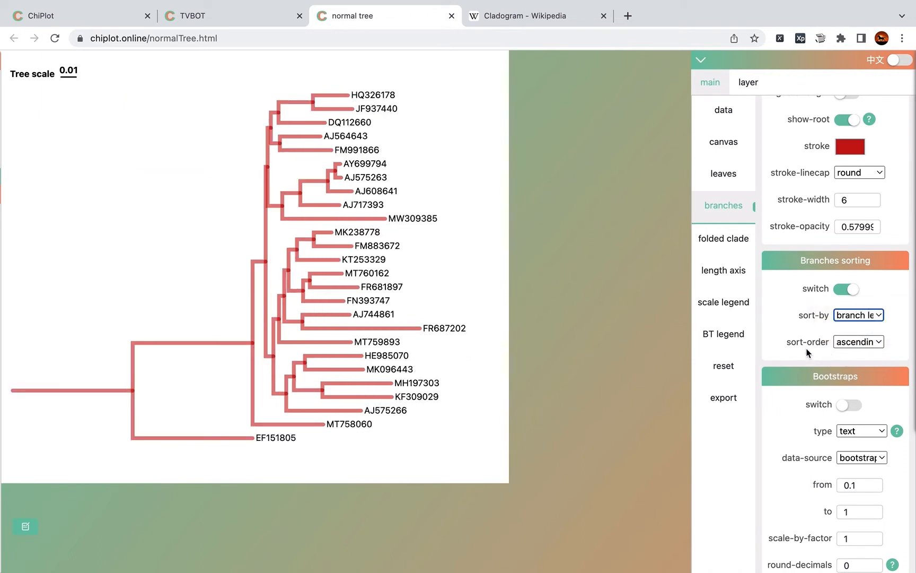
{"action": "left_click", "coordinate": [854, 343]}
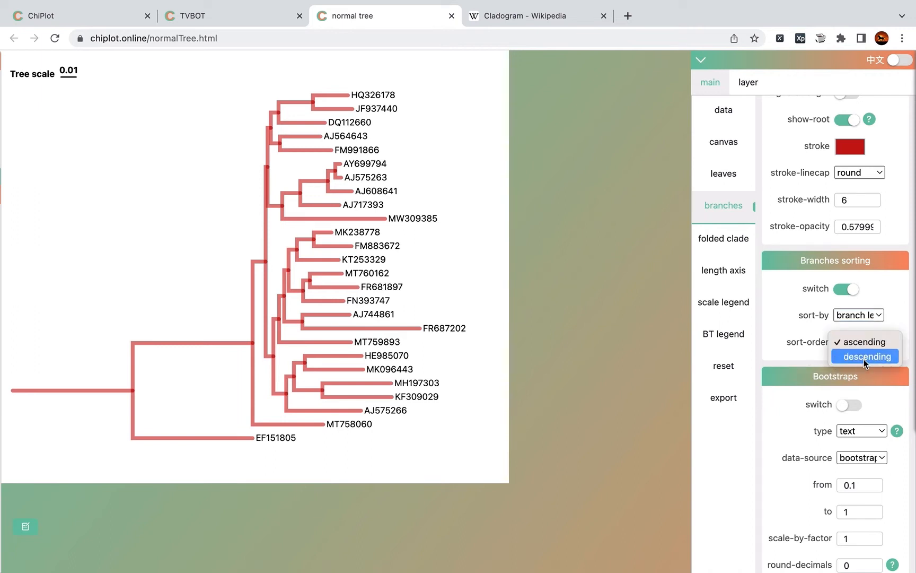
{"action": "left_click", "coordinate": [864, 359]}
Set the sort-order of the branches back to ascending.
{"action": "left_click", "coordinate": [862, 344]}
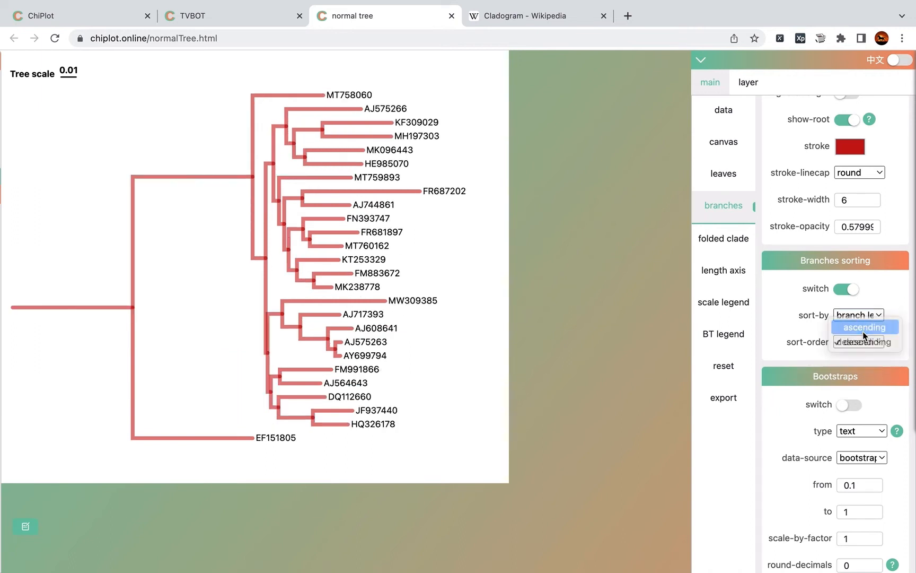
{"action": "left_click", "coordinate": [855, 332]}
Switch on the bootstrap values for the tree and inspect the labels beside the branch nodes up close.
{"action": "scroll", "coordinate": [841, 408], "scroll_direction": "down", "scroll_amount": 5}
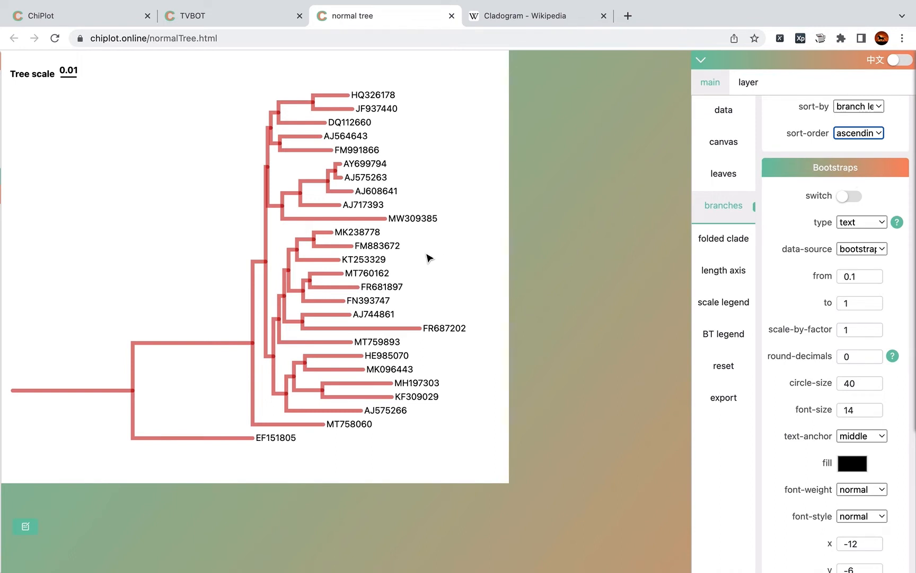
{"action": "left_click", "coordinate": [850, 199]}
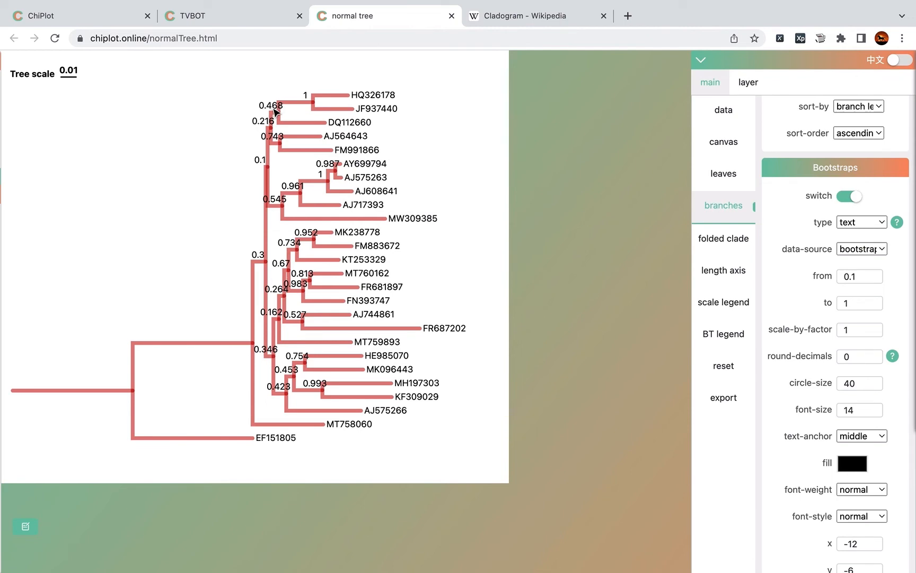
{"action": "scroll", "coordinate": [275, 112], "scroll_direction": "up", "scroll_amount": 5}
{"action": "scroll", "coordinate": [275, 112], "scroll_direction": "down", "scroll_amount": 2}
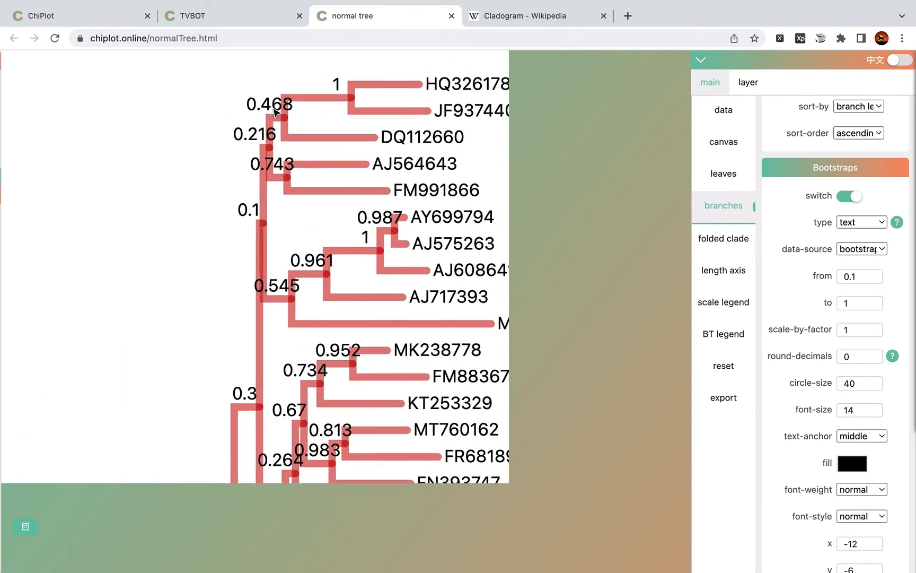
{"action": "scroll", "coordinate": [275, 112], "scroll_direction": "down", "scroll_amount": 2}
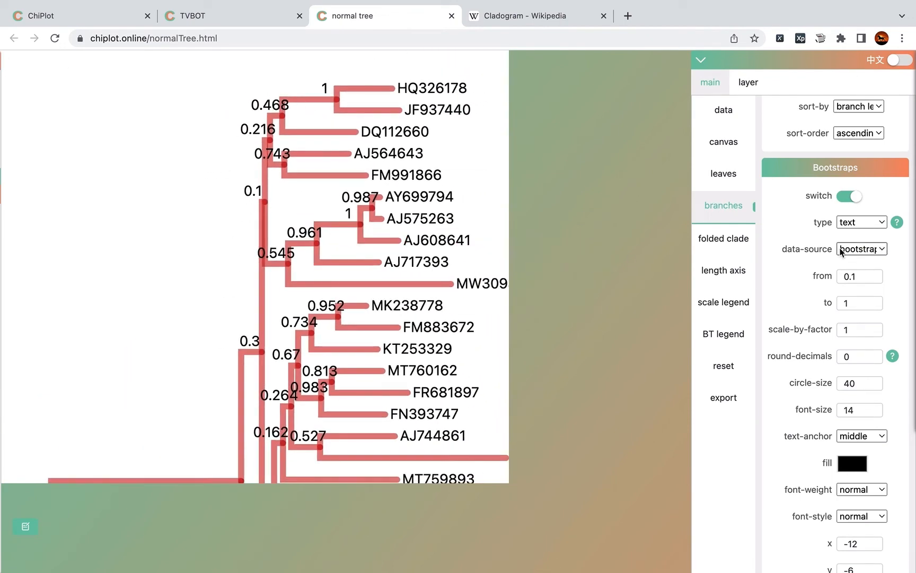
{"action": "double_click", "coordinate": [624, 284]}
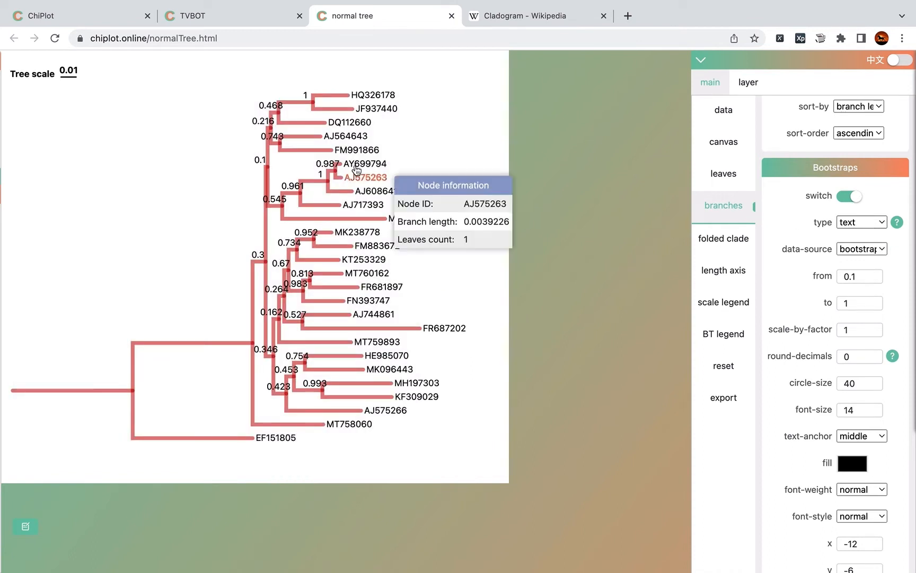
{"action": "scroll", "coordinate": [308, 168], "scroll_direction": "up", "scroll_amount": 5}
{"action": "scroll", "coordinate": [307, 168], "scroll_direction": "down", "scroll_amount": 5}
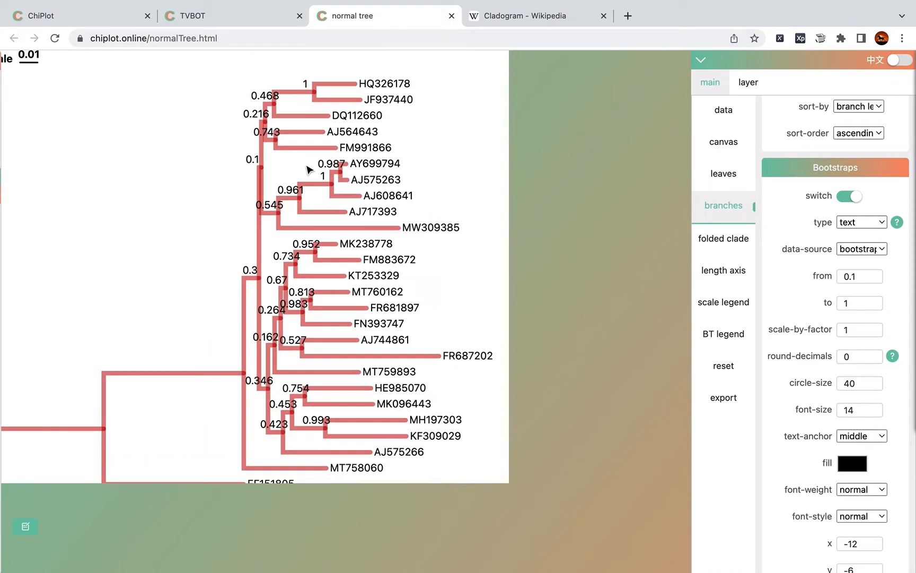
{"action": "scroll", "coordinate": [805, 274], "scroll_direction": "down", "scroll_amount": 1}
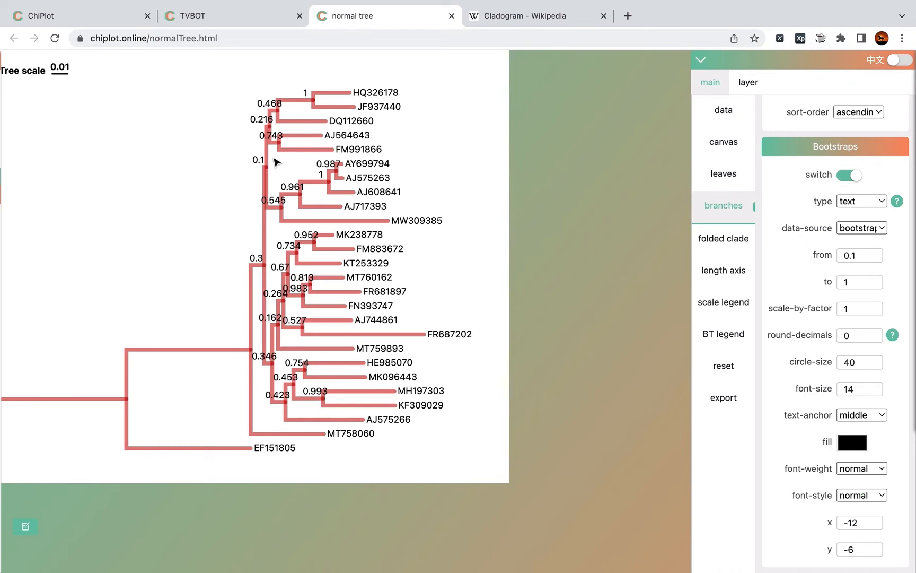
{"action": "scroll", "coordinate": [277, 164], "scroll_direction": "up", "scroll_amount": 1}
{"action": "scroll", "coordinate": [276, 163], "scroll_direction": "up", "scroll_amount": 4}
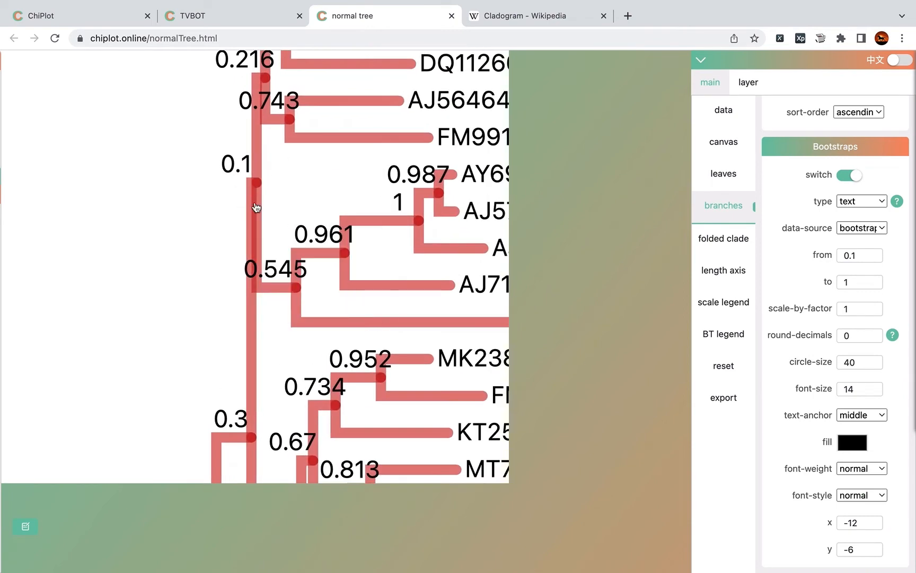
Check the data-source options for the bootstrap values, keep bootstrap selected, and restore the full view of the tree.
{"action": "left_click", "coordinate": [863, 231]}
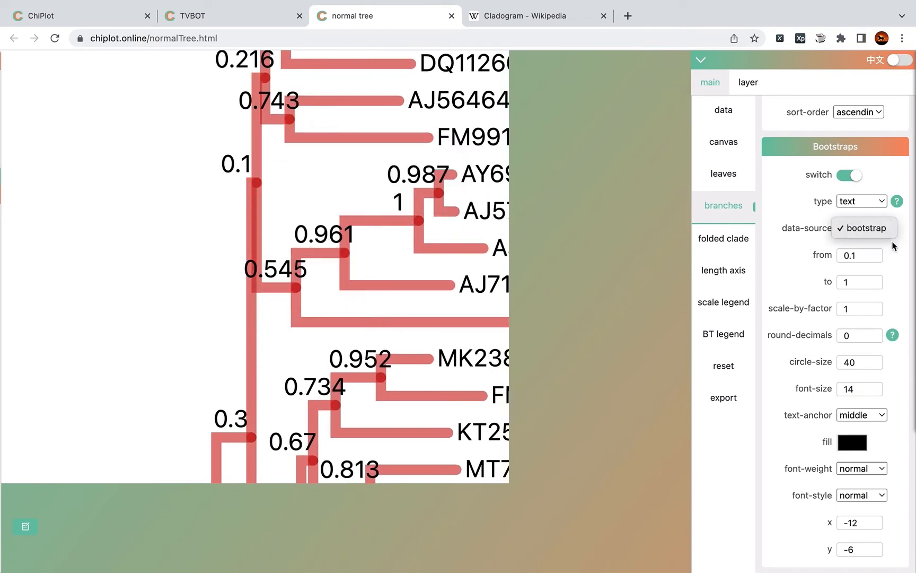
{"action": "left_click", "coordinate": [876, 228]}
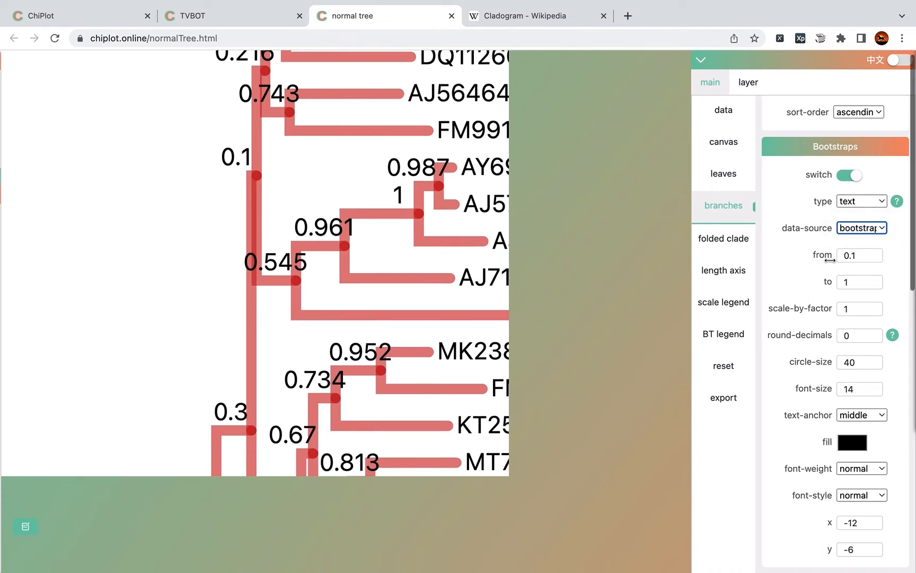
{"action": "scroll", "coordinate": [830, 261], "scroll_direction": "down", "scroll_amount": 1}
{"action": "double_click", "coordinate": [542, 276]}
{"action": "left_click", "coordinate": [571, 275]}
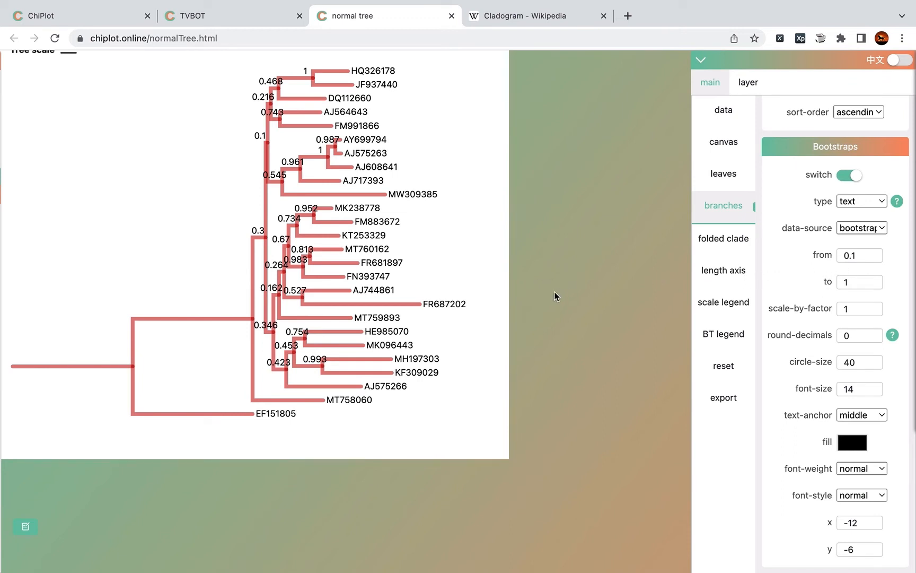
Set the lower limit of the displayed bootstrap values to 0.5.
{"action": "scroll", "coordinate": [313, 300], "scroll_direction": "up", "scroll_amount": 5}
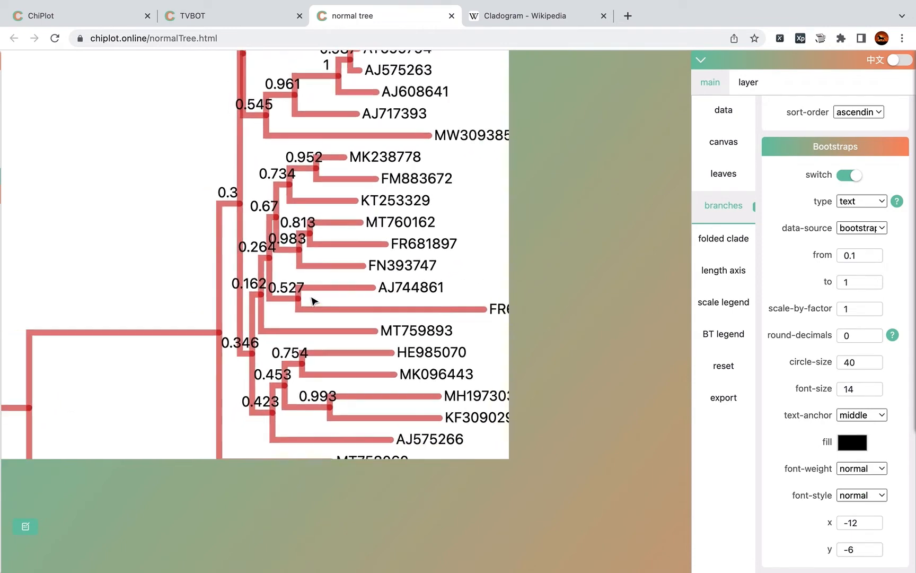
{"action": "scroll", "coordinate": [313, 301], "scroll_direction": "down", "scroll_amount": 5}
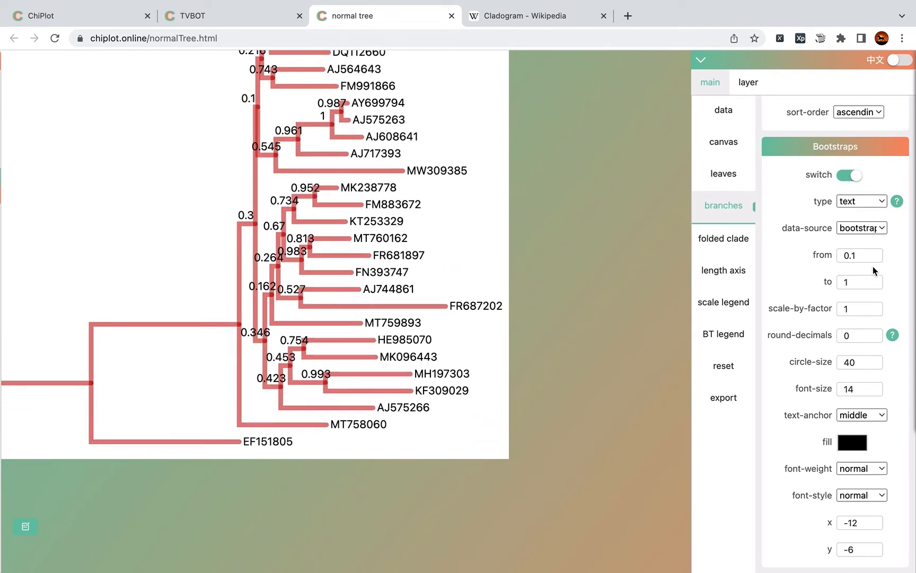
{"action": "left_click", "coordinate": [862, 258]}
{"action": "key", "text": "BackSpace"}
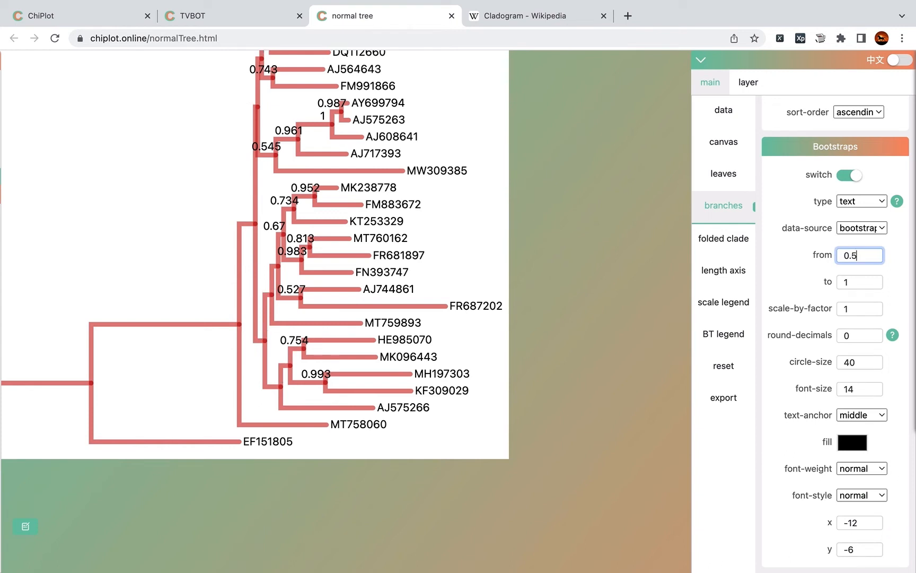
Set the upper limit of the displayed bootstrap values to 0.8 and look over the remaining labels.
{"action": "left_click", "coordinate": [859, 284]}
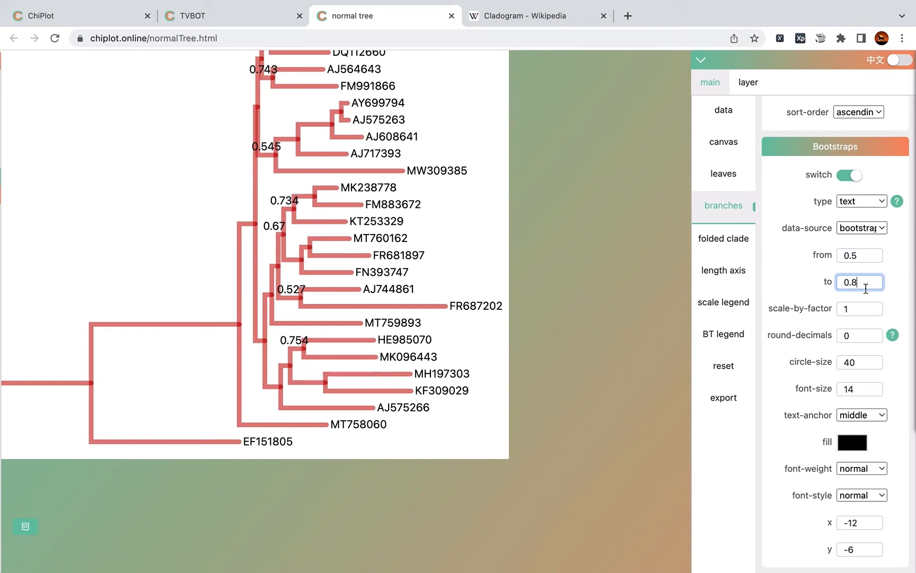
{"action": "left_click_drag", "start_coordinate": [407, 260], "coordinate": [346, 280]}
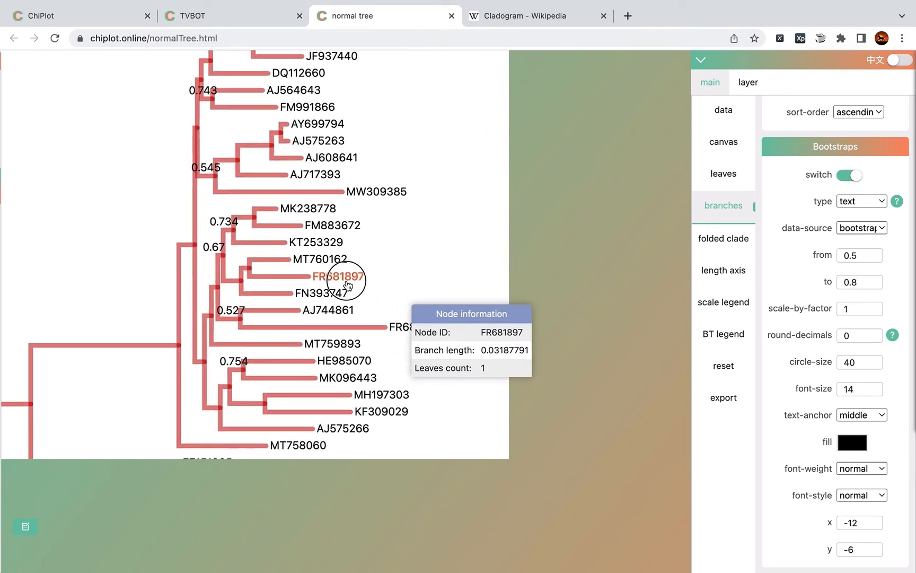
{"action": "scroll", "coordinate": [369, 272], "scroll_direction": "down", "scroll_amount": 2}
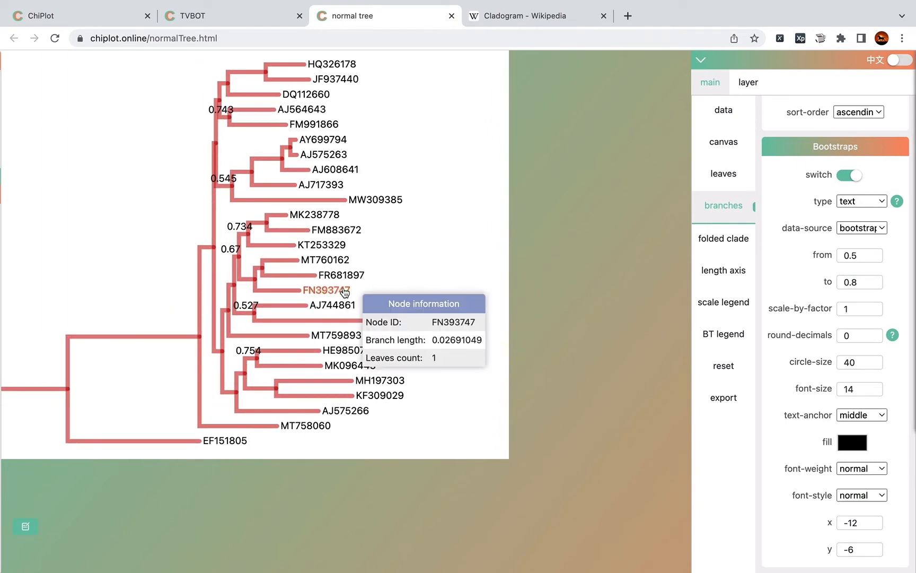
{"action": "left_click_drag", "start_coordinate": [375, 272], "coordinate": [399, 266]}
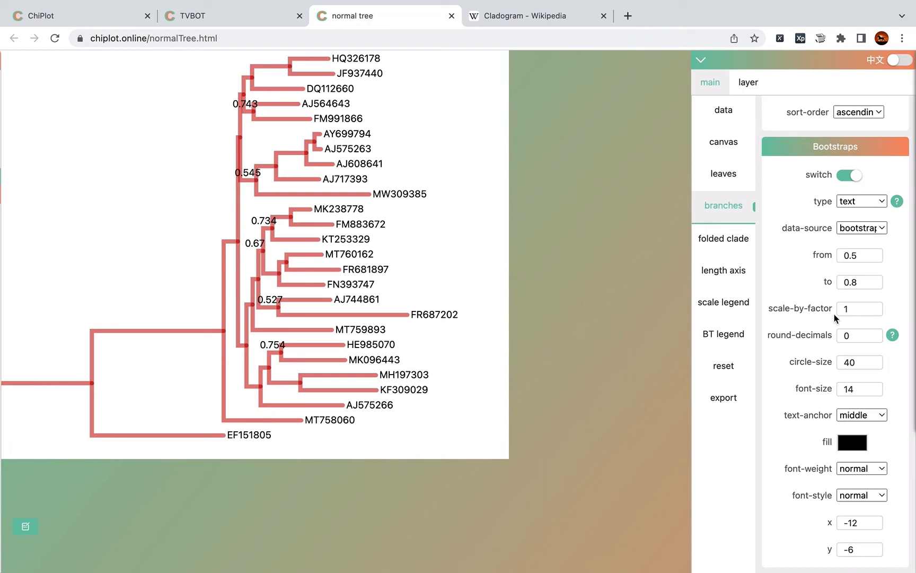
Set the scale-by-factor of the bootstrap values to 100 and review the rescaled labels on the tree.
{"action": "left_click", "coordinate": [855, 310]}
{"action": "left_click", "coordinate": [865, 335]}
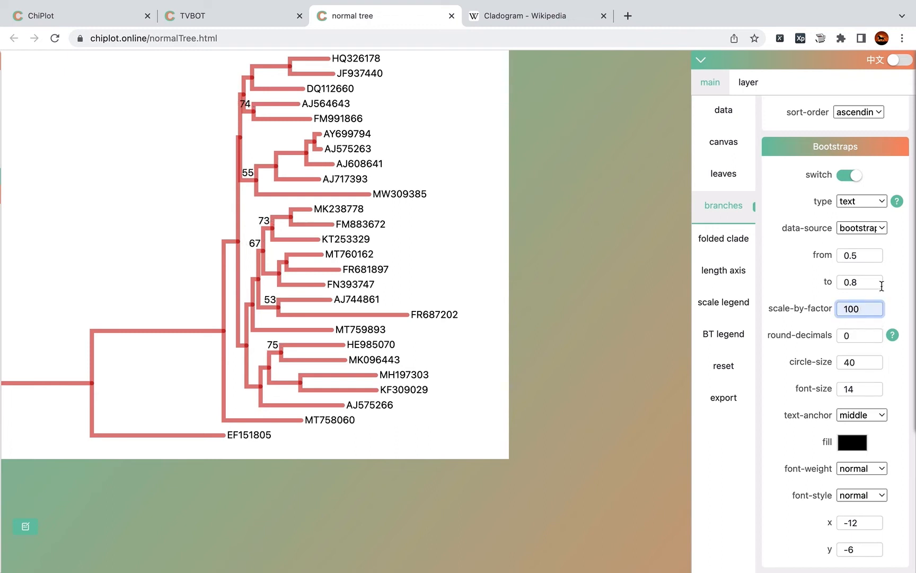
{"action": "scroll", "coordinate": [883, 303], "scroll_direction": "down", "scroll_amount": 1}
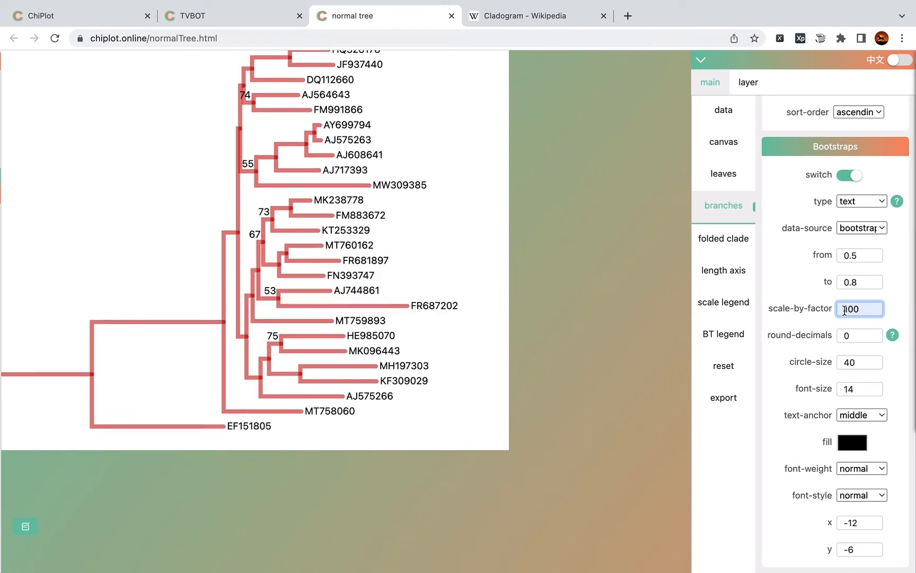
{"action": "scroll", "coordinate": [828, 319], "scroll_direction": "down", "scroll_amount": 2}
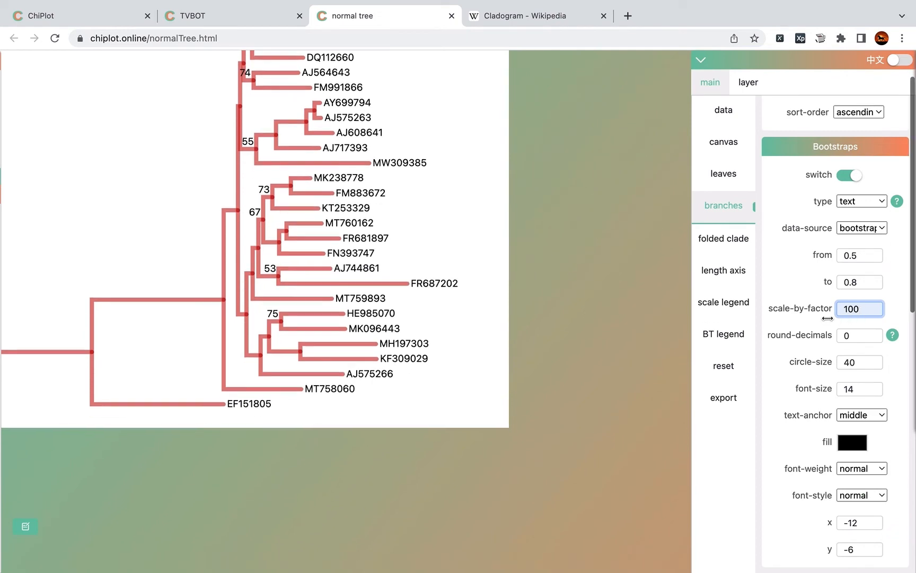
{"action": "left_click_drag", "start_coordinate": [304, 233], "coordinate": [310, 266]}
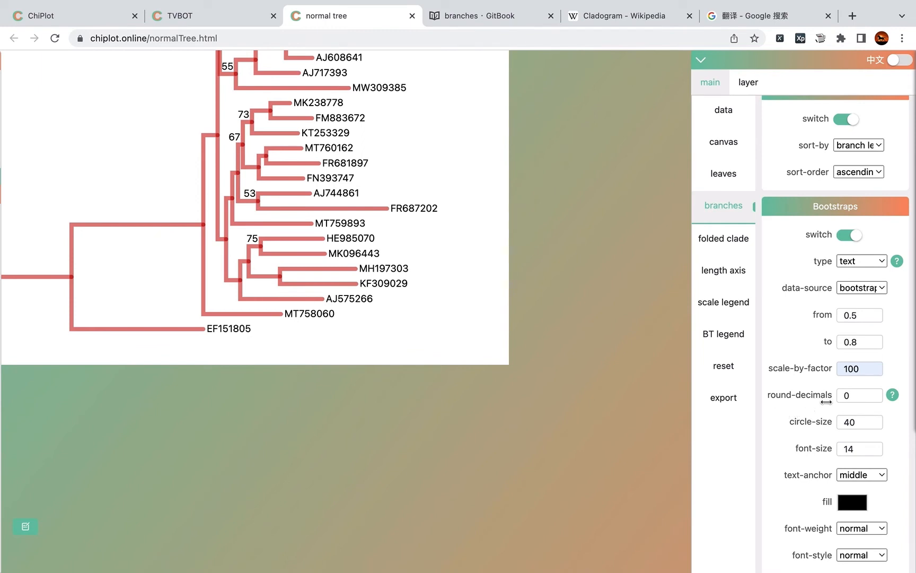
Set round-decimals of the bootstrap values to 2 and examine the label formatting up close.
{"action": "scroll", "coordinate": [819, 403], "scroll_direction": "up", "scroll_amount": 1}
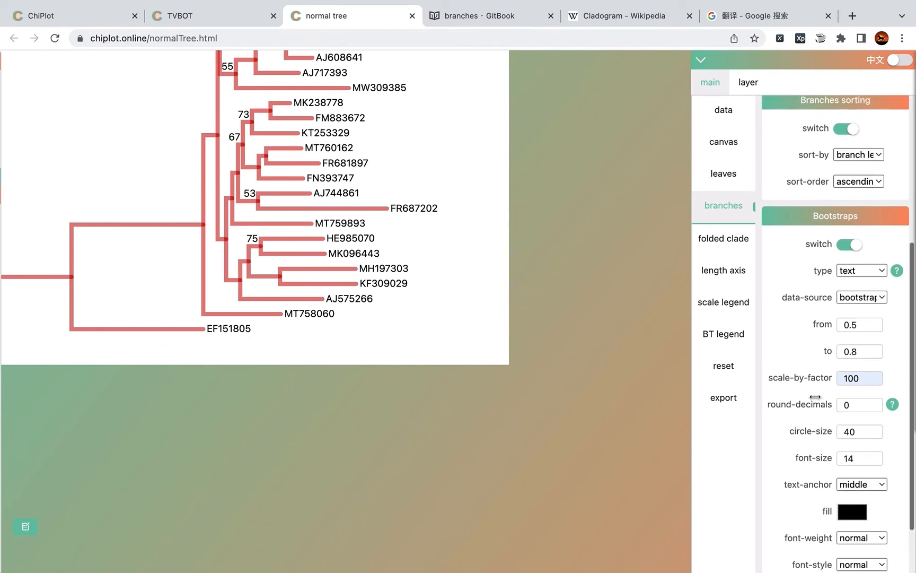
{"action": "scroll", "coordinate": [815, 397], "scroll_direction": "down", "scroll_amount": 1}
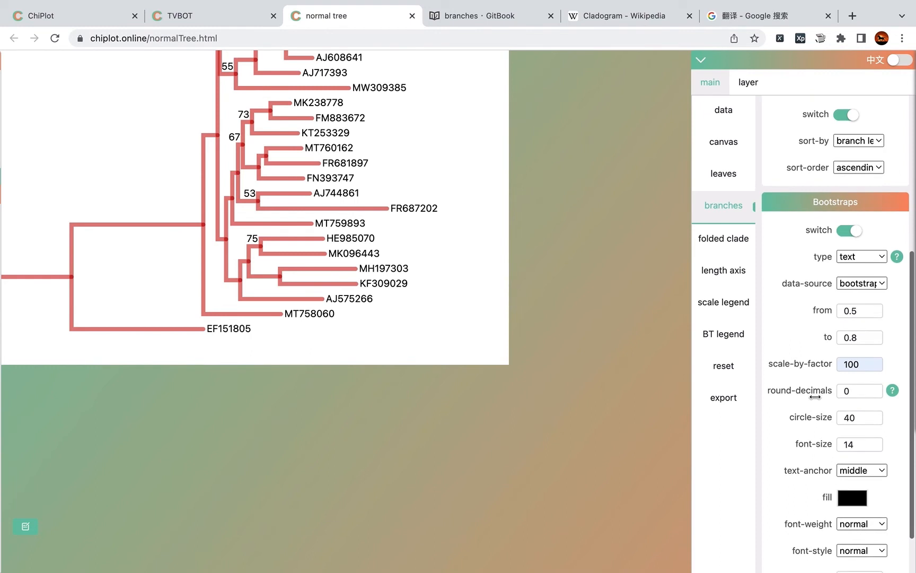
{"action": "left_click", "coordinate": [861, 393]}
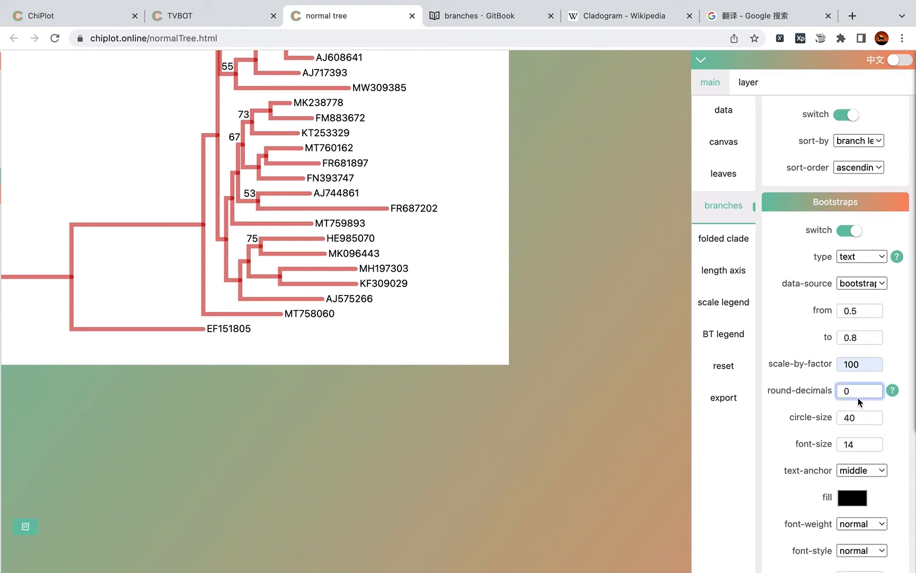
{"action": "key", "text": "BackSpace"}
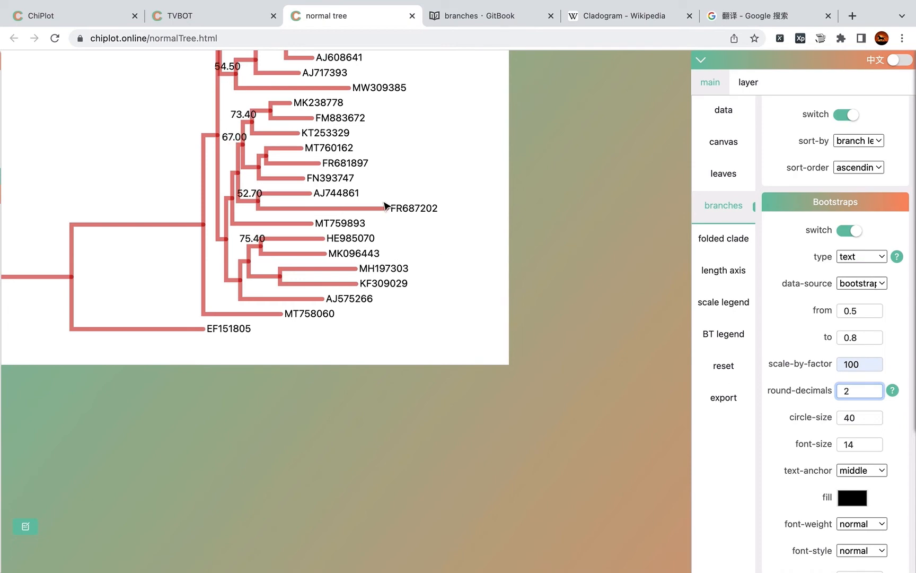
{"action": "left_click_drag", "start_coordinate": [386, 205], "coordinate": [437, 287]}
{"action": "scroll", "coordinate": [308, 211], "scroll_direction": "up", "scroll_amount": 7}
{"action": "scroll", "coordinate": [307, 210], "scroll_direction": "up", "scroll_amount": 4}
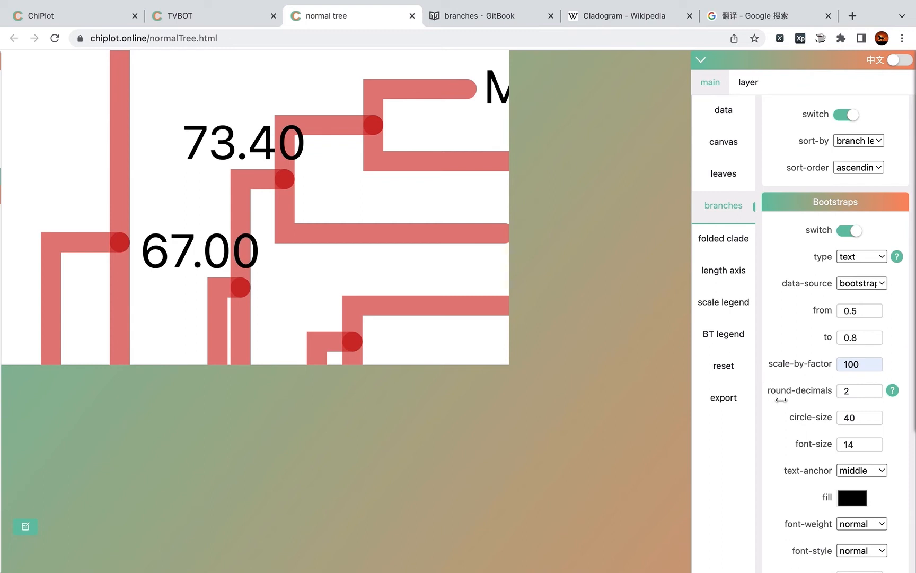
Change the bootstrap display type from text to circle.
{"action": "scroll", "coordinate": [797, 409], "scroll_direction": "down", "scroll_amount": 1}
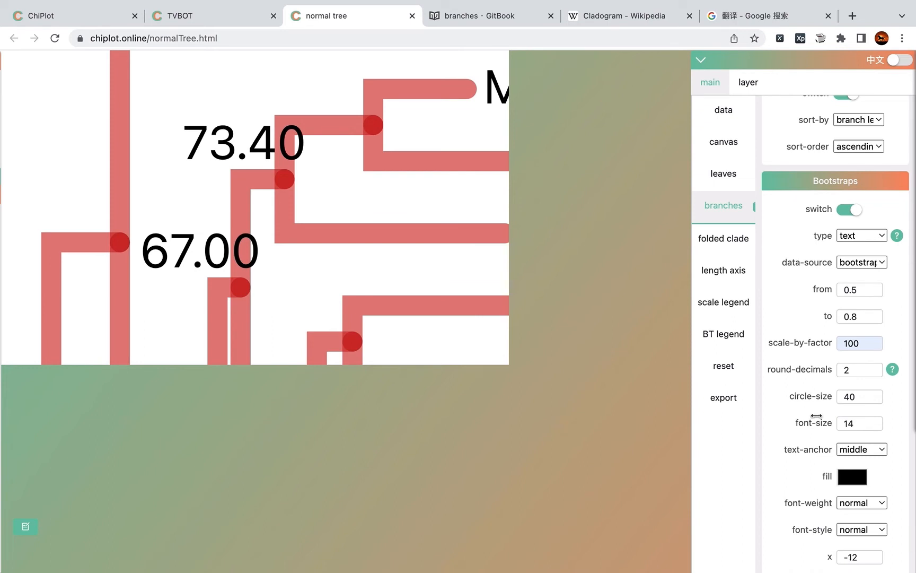
{"action": "scroll", "coordinate": [828, 402], "scroll_direction": "up", "scroll_amount": 2}
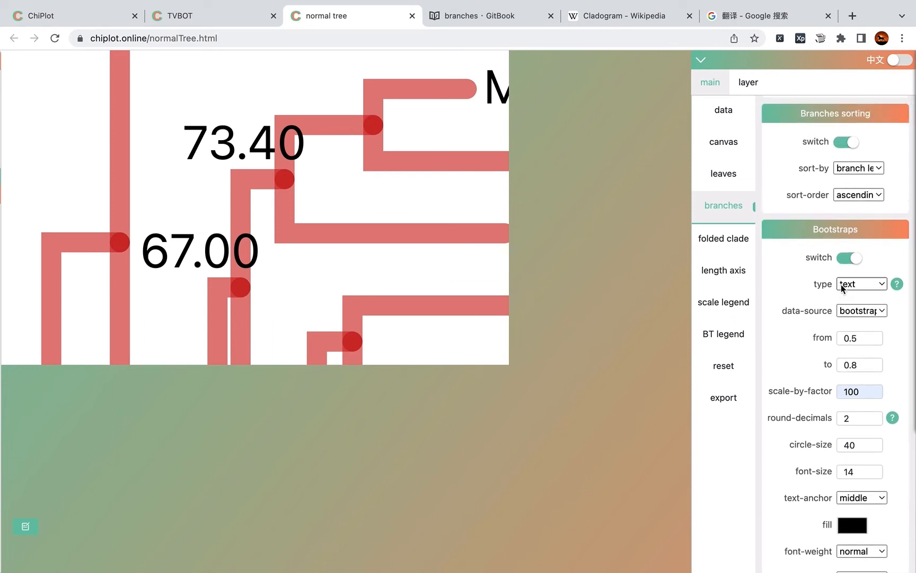
{"action": "left_click", "coordinate": [854, 285]}
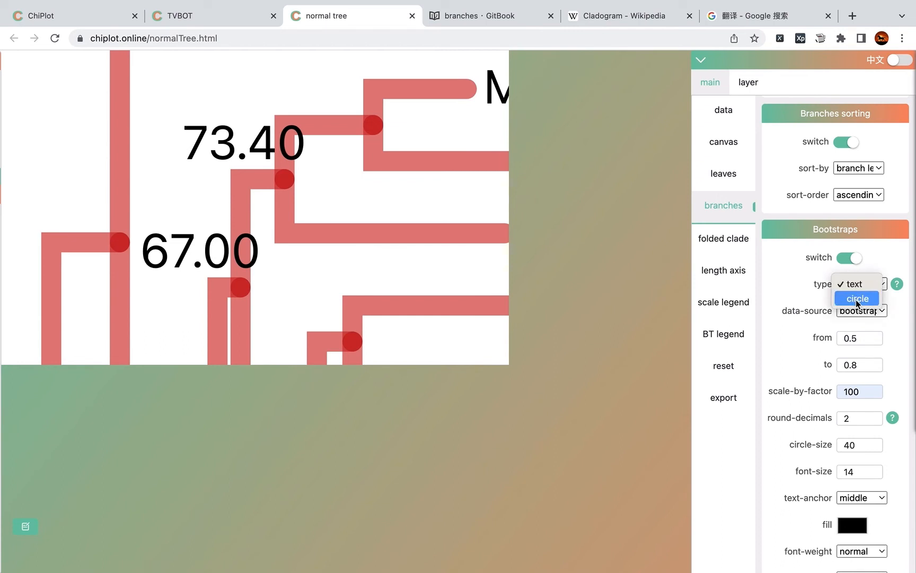
{"action": "left_click", "coordinate": [855, 299]}
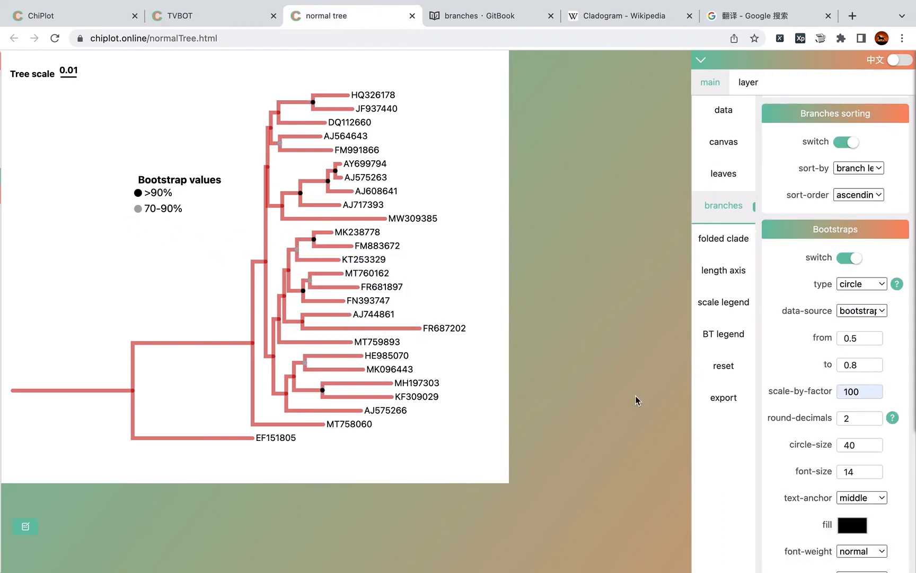
Enlarge the bootstrap circles by setting circle-size to 160.
{"action": "scroll", "coordinate": [805, 429], "scroll_direction": "down", "scroll_amount": 1}
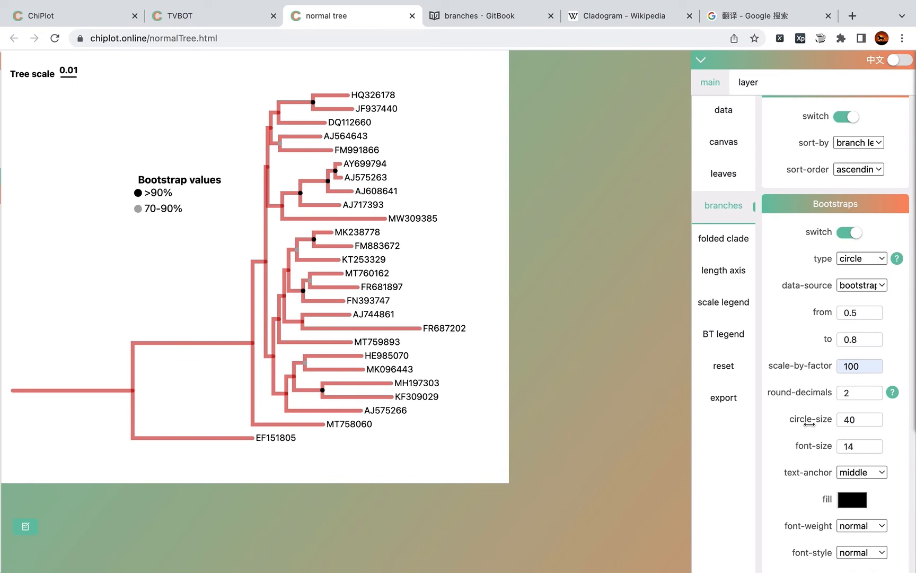
{"action": "left_click", "coordinate": [848, 420]}
{"action": "key", "text": "BackSpace"}
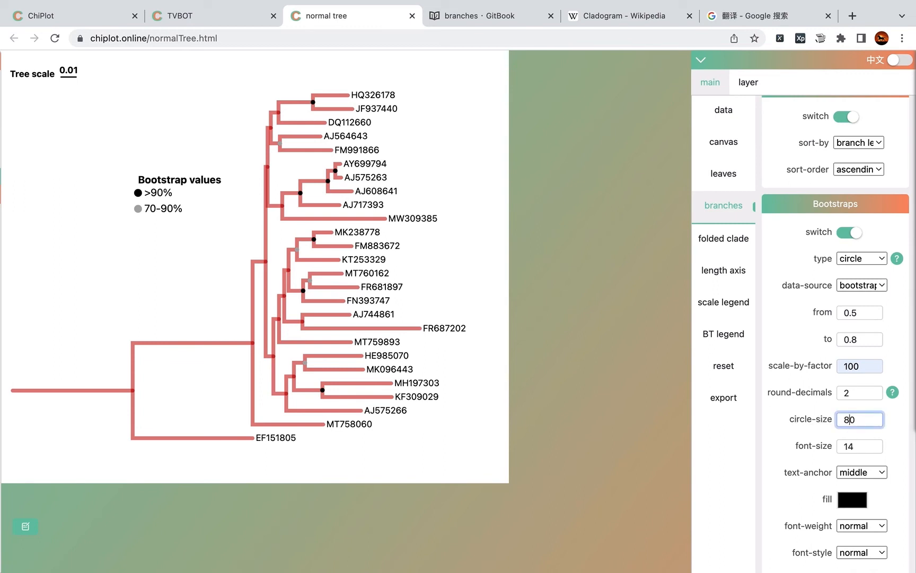
{"action": "type", "text": "8"}
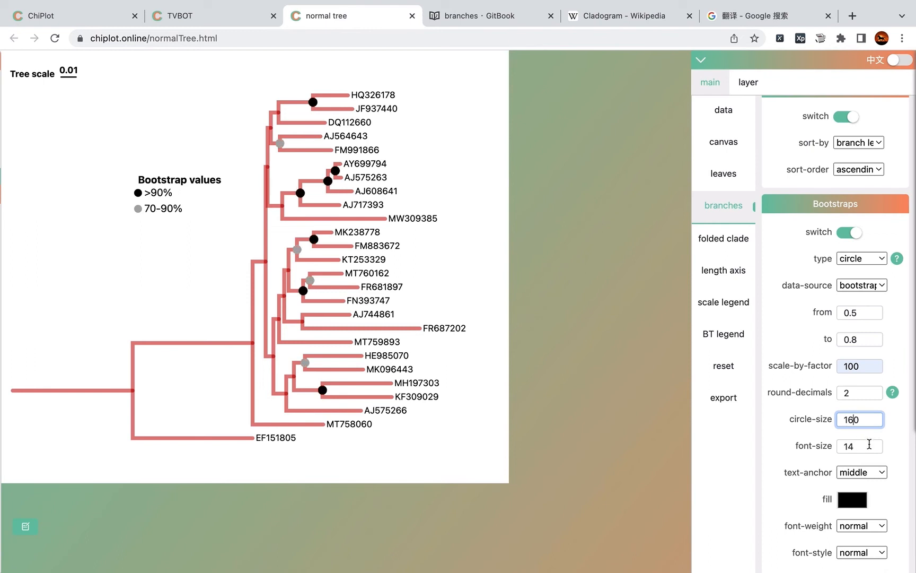
Change the bootstrap display type from circle back to text.
{"action": "scroll", "coordinate": [851, 471], "scroll_direction": "down", "scroll_amount": 2}
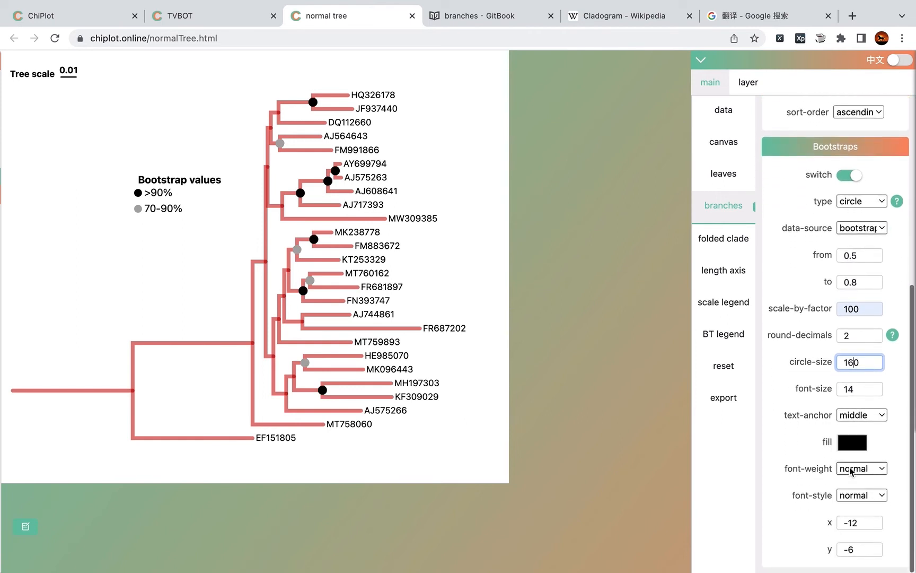
{"action": "scroll", "coordinate": [851, 404], "scroll_direction": "up", "scroll_amount": 1}
{"action": "scroll", "coordinate": [851, 404], "scroll_direction": "down", "scroll_amount": 1}
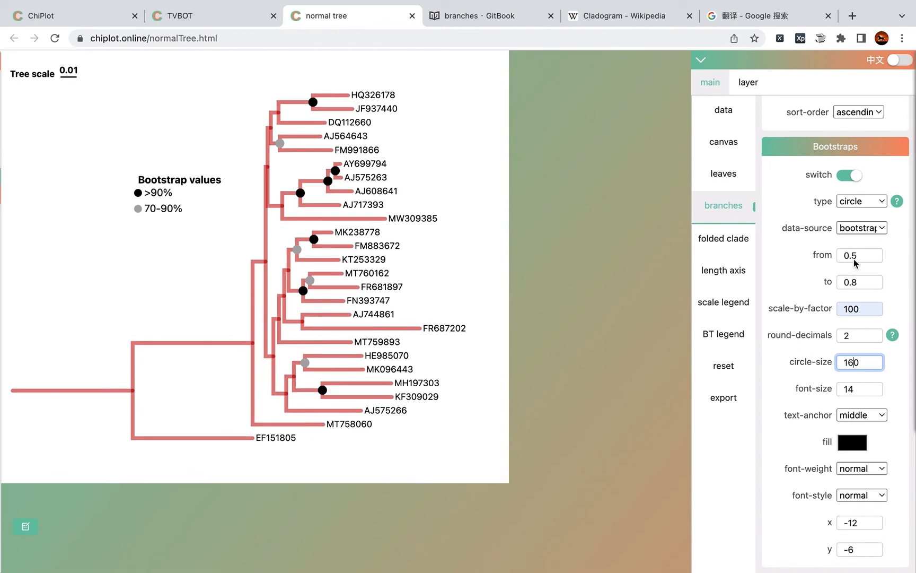
{"action": "left_click", "coordinate": [852, 204]}
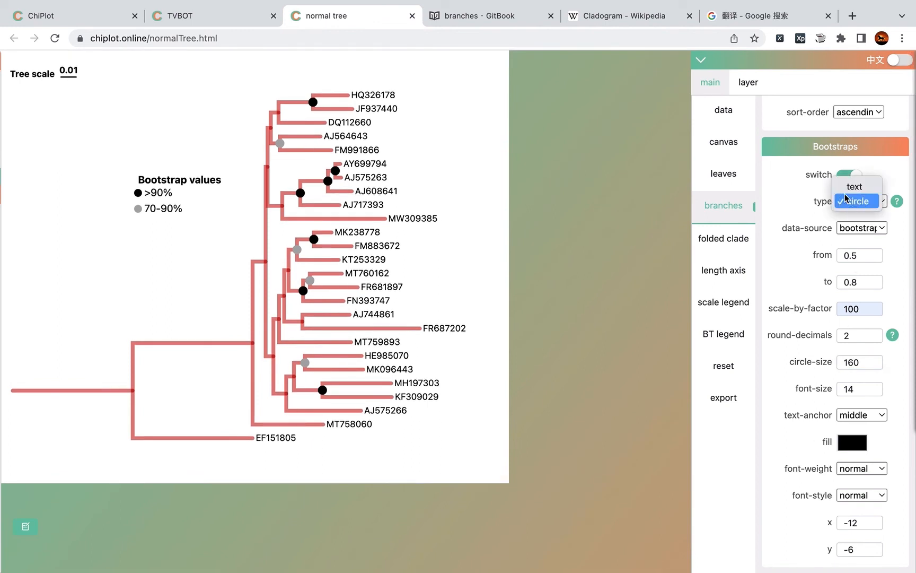
{"action": "left_click", "coordinate": [851, 187]}
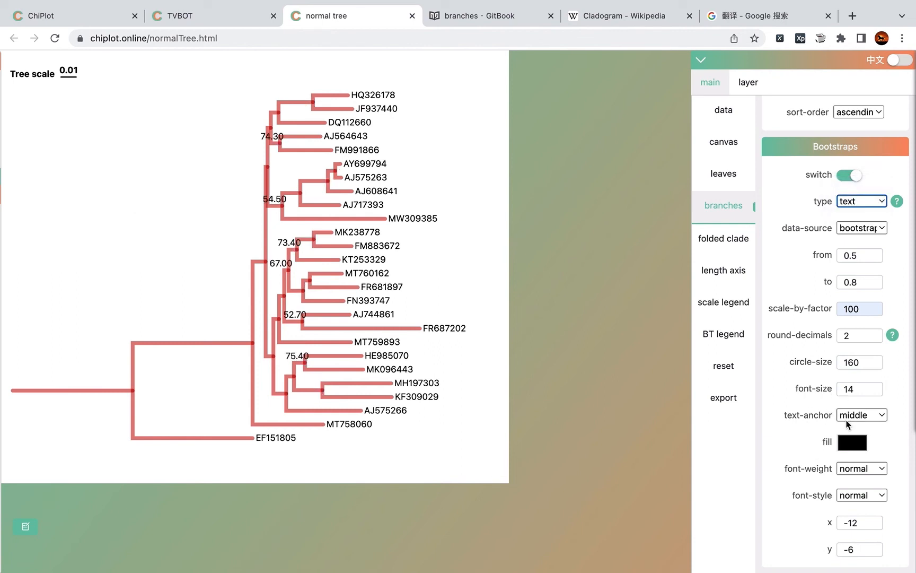
Try the start and end text-anchor options on the bootstrap labels and return the anchor to middle.
{"action": "left_click", "coordinate": [850, 419]}
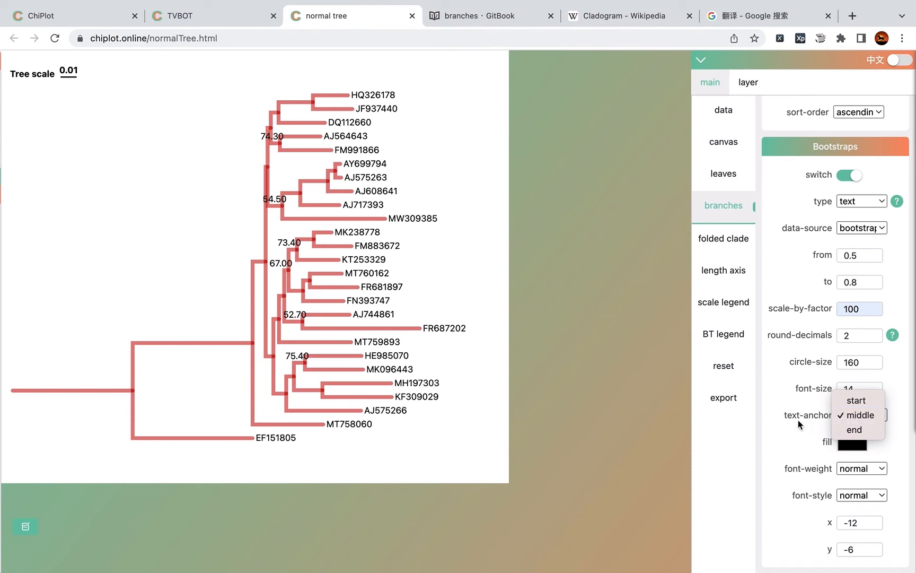
{"action": "left_click", "coordinate": [820, 428]}
{"action": "left_click", "coordinate": [854, 423]}
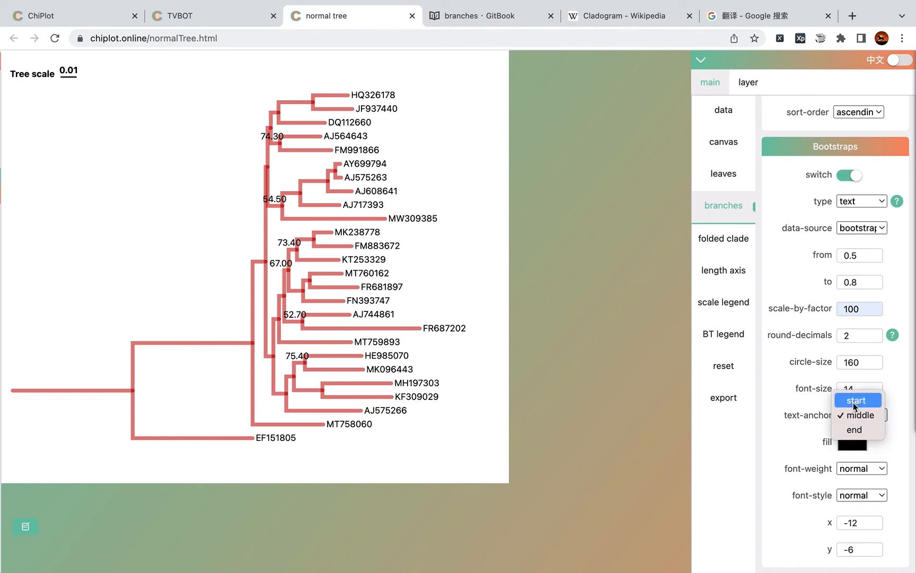
{"action": "left_click", "coordinate": [855, 401]}
{"action": "left_click", "coordinate": [856, 413]}
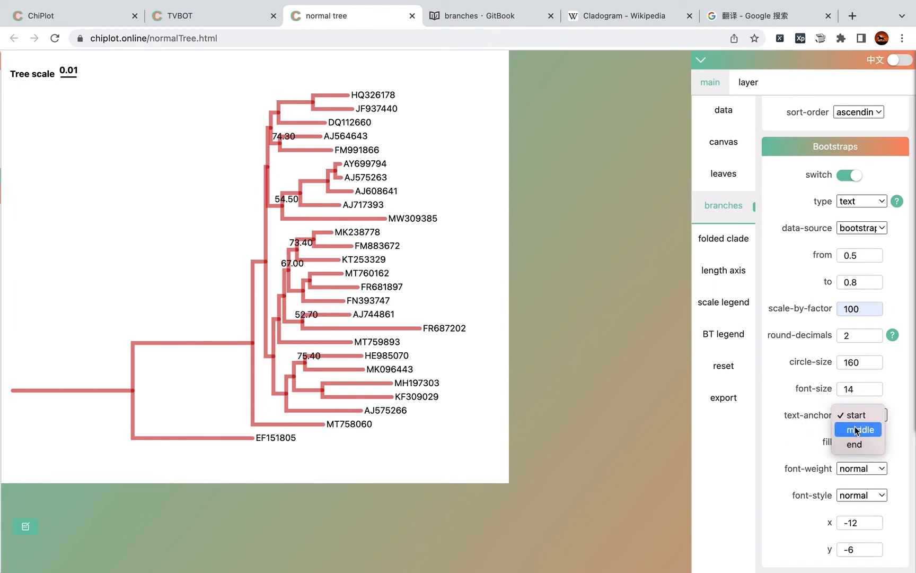
{"action": "left_click", "coordinate": [858, 430]}
{"action": "left_click", "coordinate": [859, 415]}
{"action": "left_click", "coordinate": [860, 417]}
{"action": "left_click", "coordinate": [860, 417]}
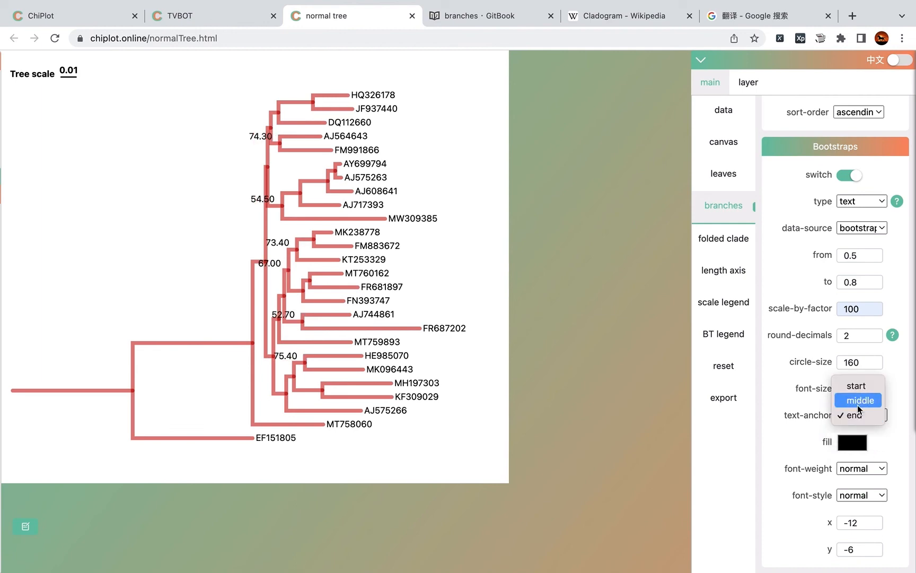
{"action": "left_click", "coordinate": [858, 402]}
Open the TVBOT help documentation and go to the text page of its Svg elements section.
{"action": "left_click", "coordinate": [219, 20]}
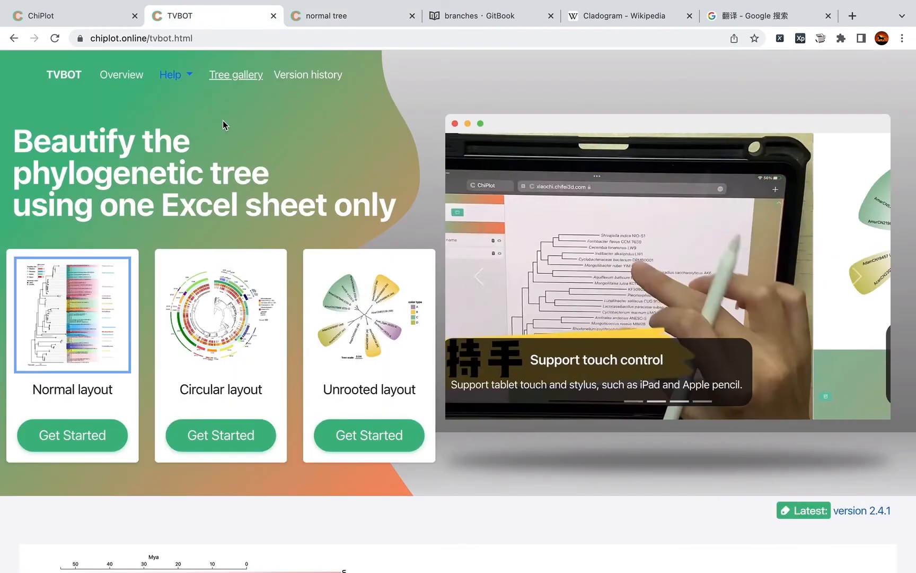
{"action": "left_click", "coordinate": [174, 75]}
{"action": "left_click", "coordinate": [189, 109]}
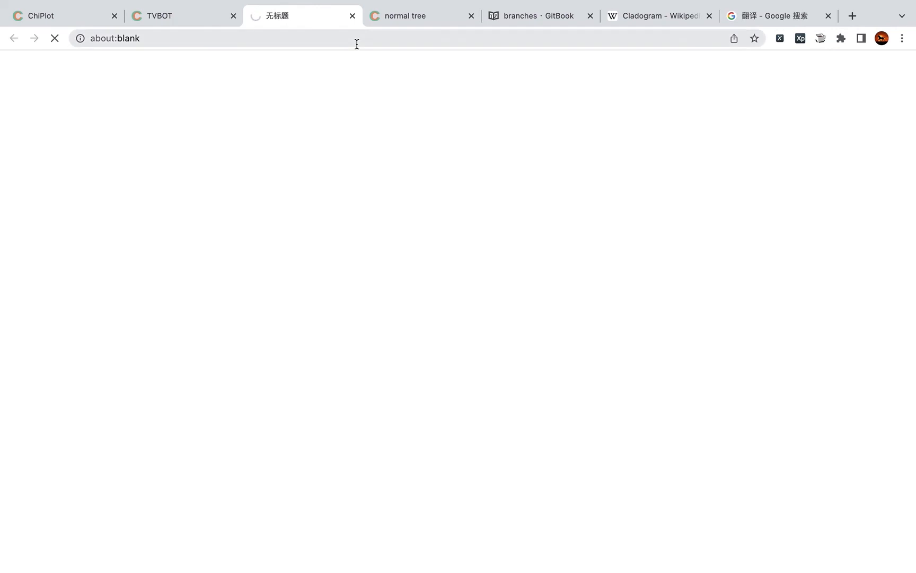
{"action": "scroll", "coordinate": [80, 419], "scroll_direction": "down", "scroll_amount": 10}
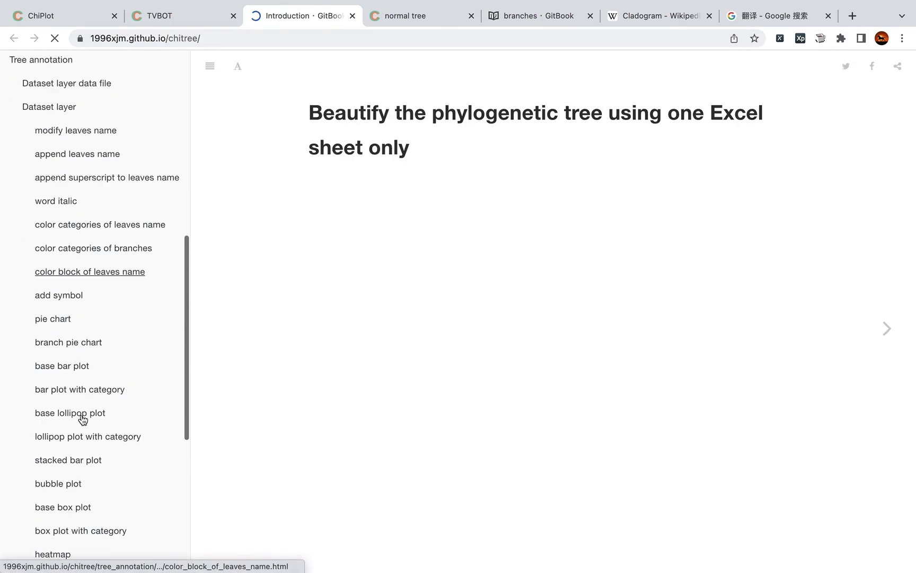
{"action": "scroll", "coordinate": [82, 417], "scroll_direction": "down", "scroll_amount": 6}
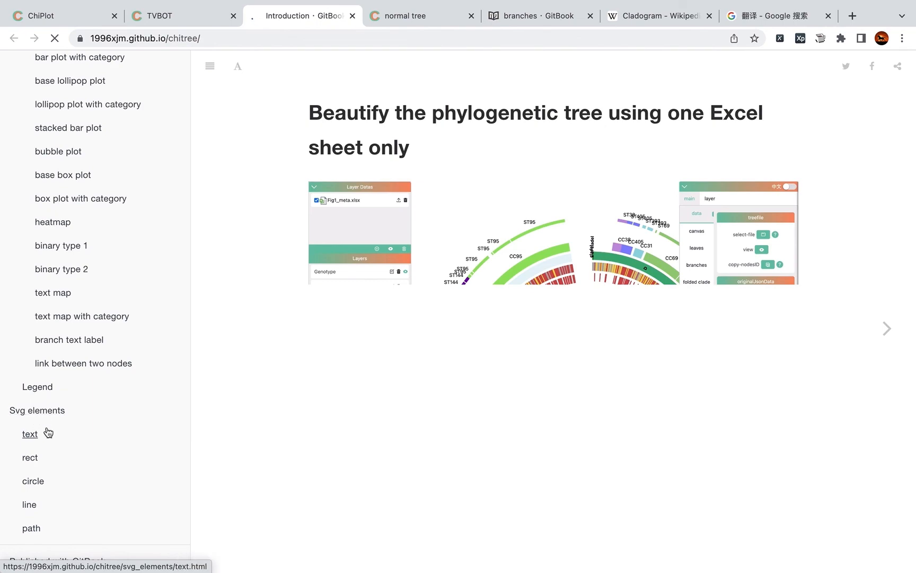
{"action": "left_click", "coordinate": [32, 436]}
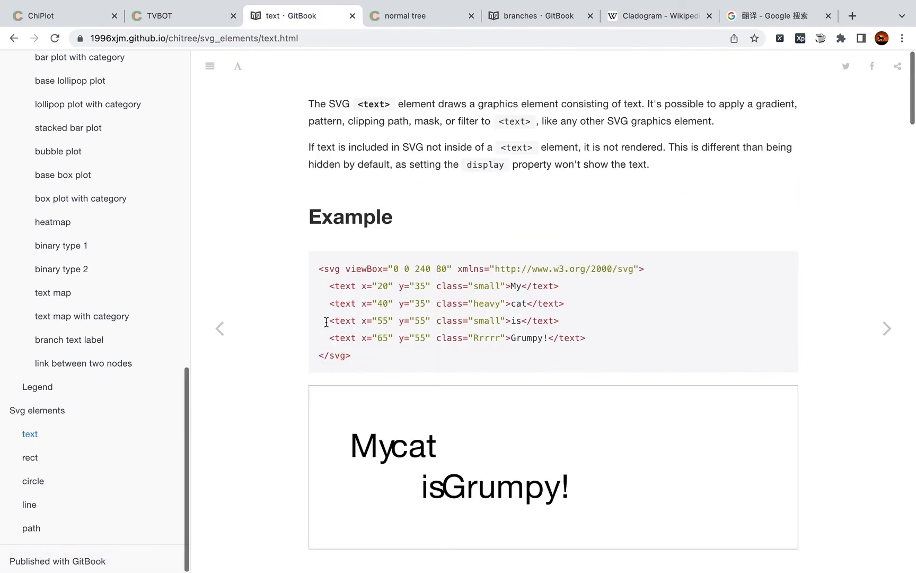
Read the text-anchor explanation and example on the SVG text page, and return to the normal tree page.
{"action": "scroll", "coordinate": [344, 359], "scroll_direction": "down", "scroll_amount": 5}
{"action": "scroll", "coordinate": [344, 358], "scroll_direction": "down", "scroll_amount": 15}
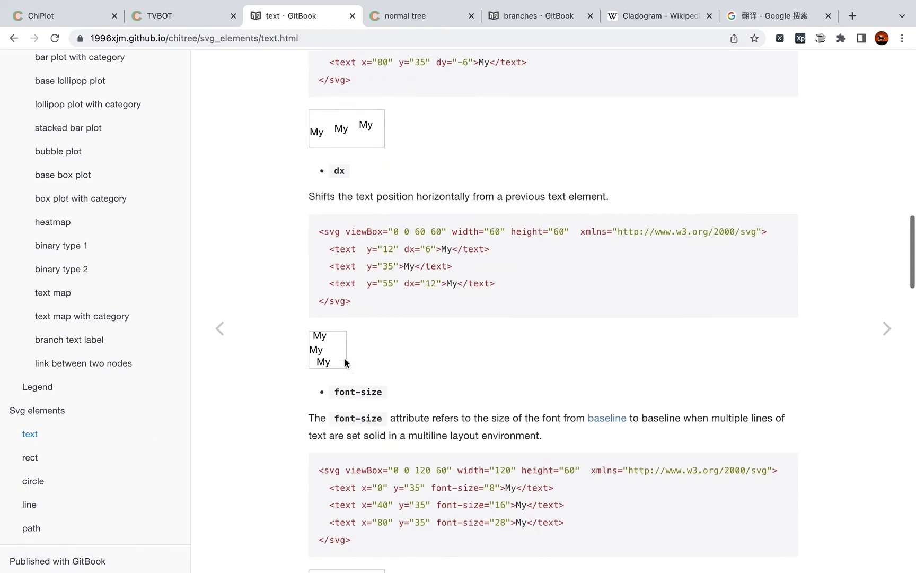
{"action": "scroll", "coordinate": [345, 358], "scroll_direction": "down", "scroll_amount": 5}
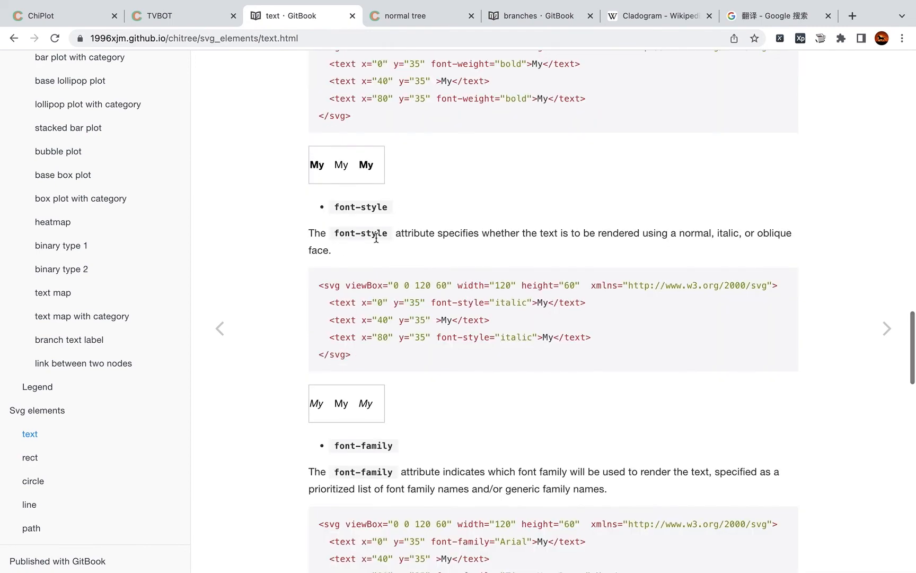
{"action": "scroll", "coordinate": [376, 238], "scroll_direction": "down", "scroll_amount": 7}
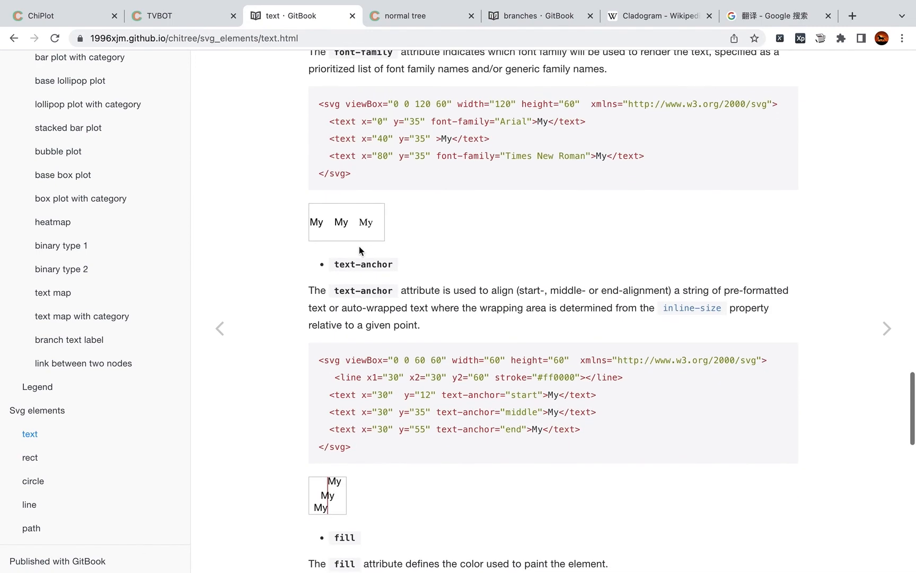
{"action": "left_click", "coordinate": [180, 20]}
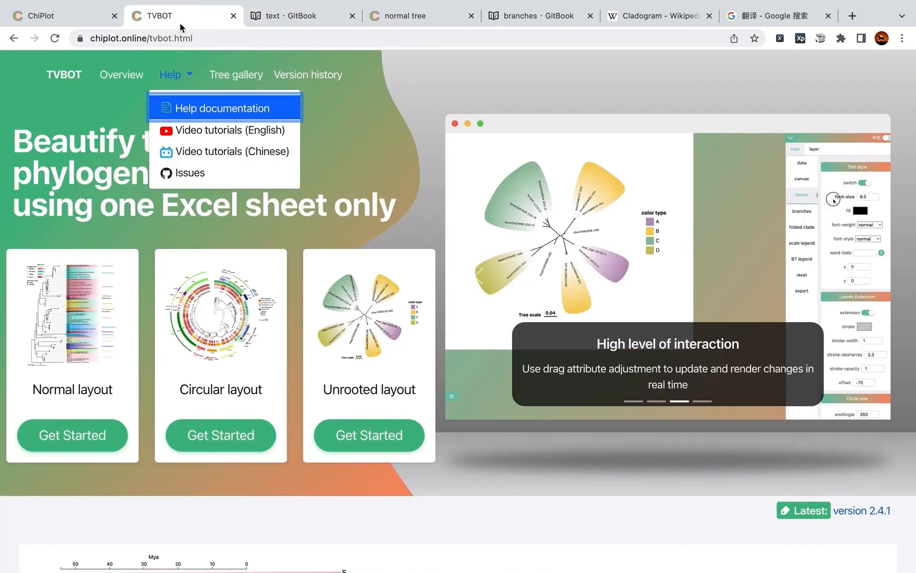
{"action": "left_click", "coordinate": [436, 16]}
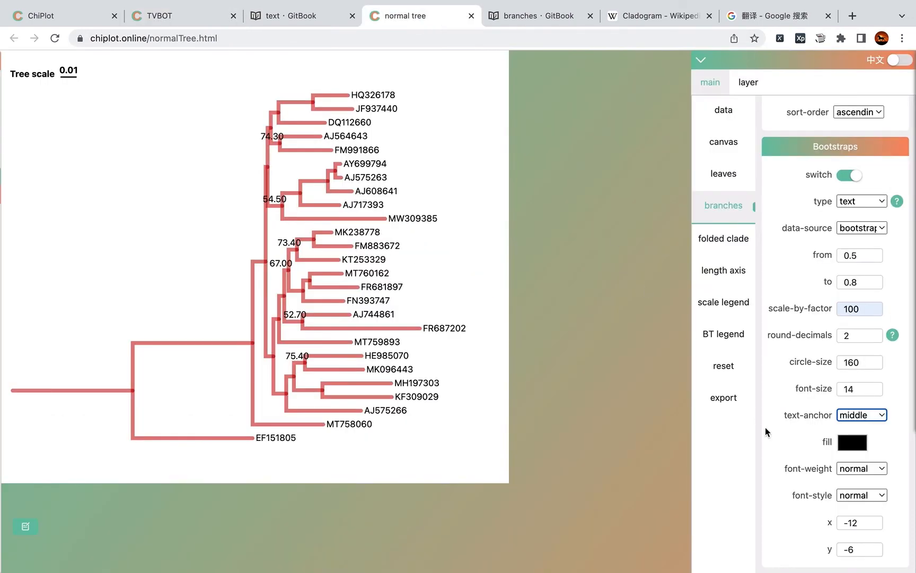
Set the fill colour of the bootstrap labels to dark red.
{"action": "left_click", "coordinate": [850, 448]}
{"action": "left_click", "coordinate": [844, 328]}
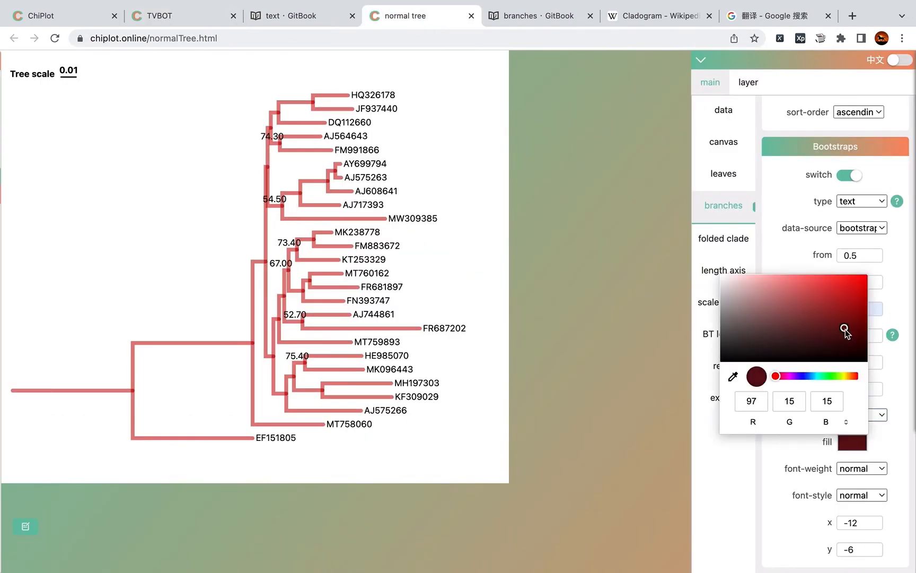
{"action": "left_click", "coordinate": [841, 301]}
{"action": "left_click", "coordinate": [876, 444]}
Set the bootstrap labels' font-weight to bold and their font-style to italic.
{"action": "left_click", "coordinate": [862, 468]}
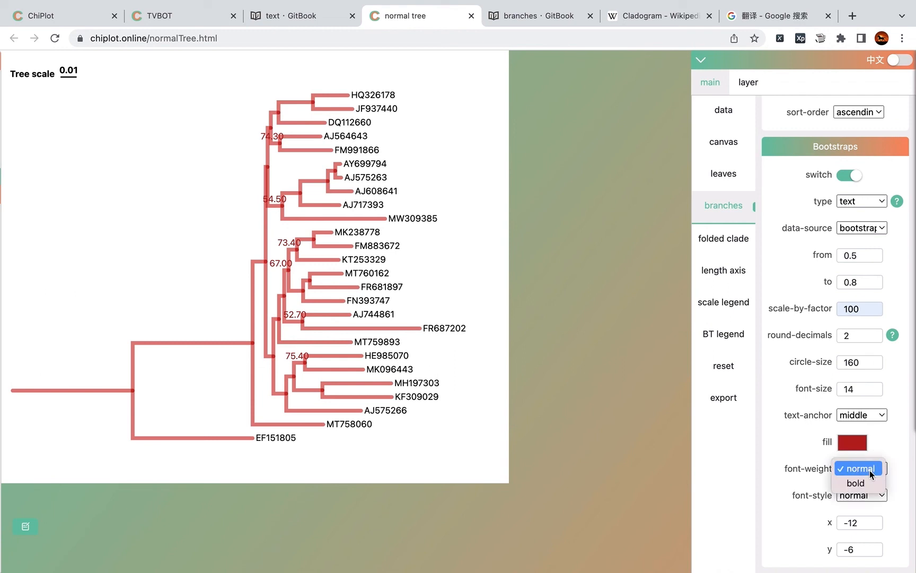
{"action": "left_click", "coordinate": [863, 484]}
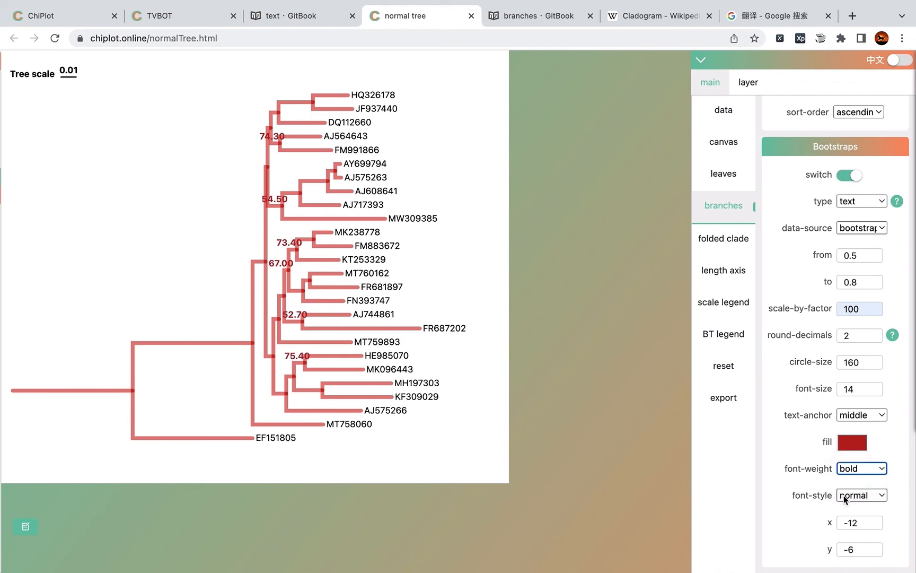
{"action": "left_click", "coordinate": [848, 497]}
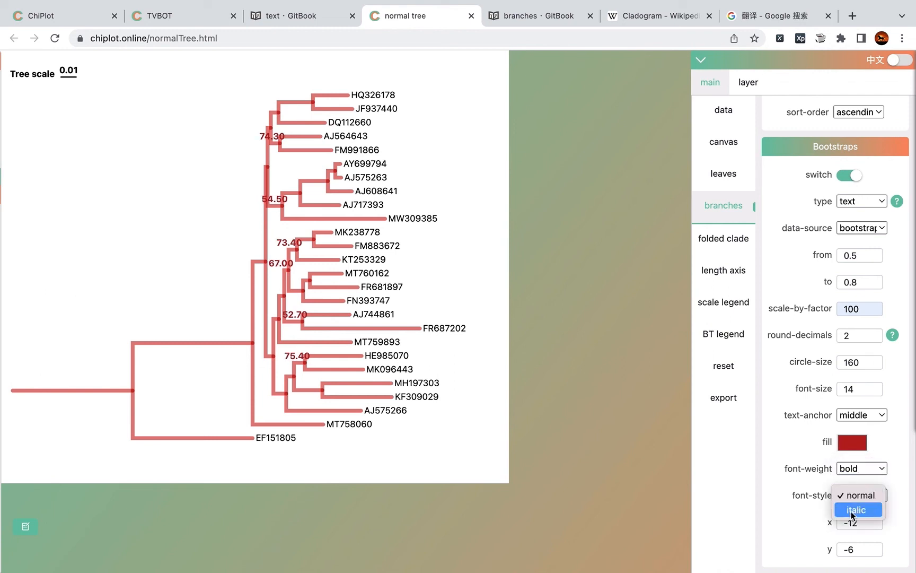
{"action": "left_click", "coordinate": [861, 512]}
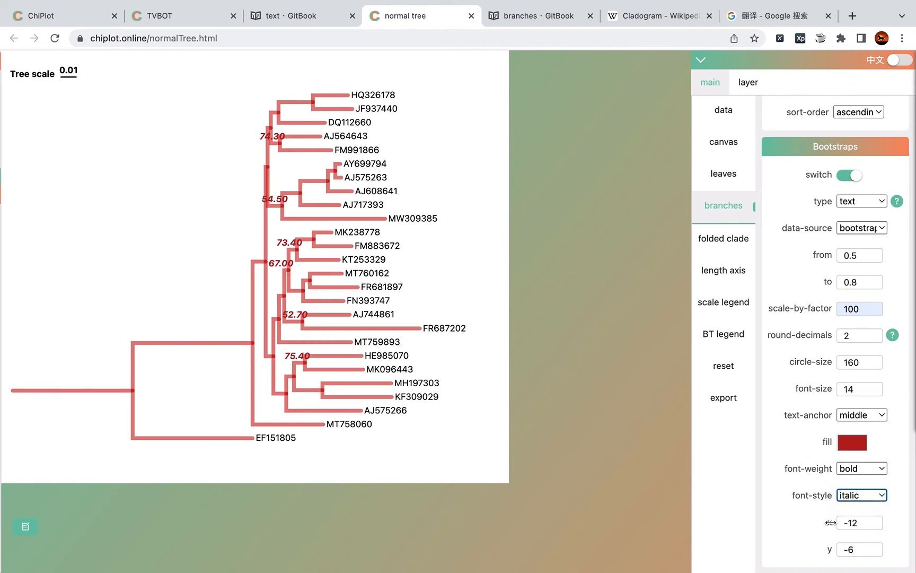
Shift all bootstrap labels horizontally by setting their x offset to -27.
{"action": "scroll", "coordinate": [812, 525], "scroll_direction": "down", "scroll_amount": 2}
{"action": "scroll", "coordinate": [812, 526], "scroll_direction": "up", "scroll_amount": 1}
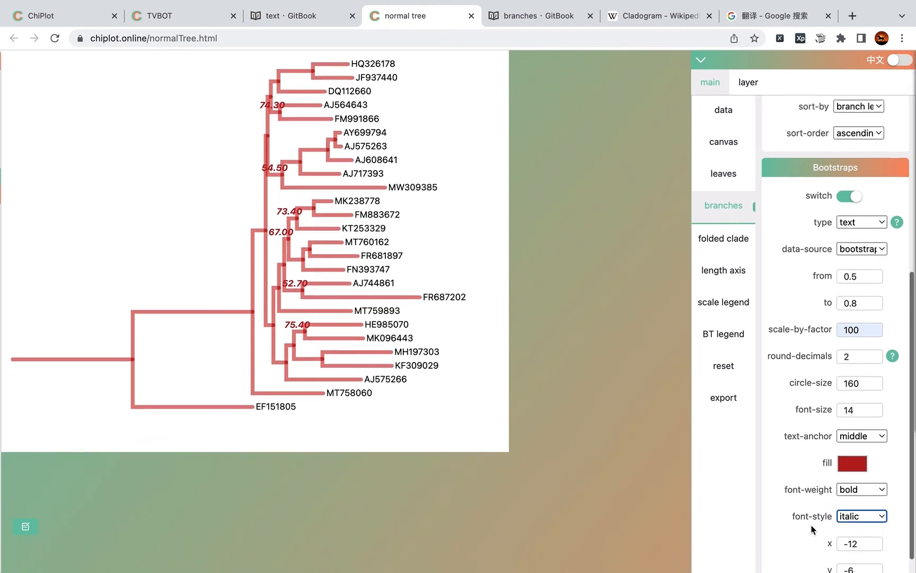
{"action": "scroll", "coordinate": [812, 527], "scroll_direction": "down", "scroll_amount": 1}
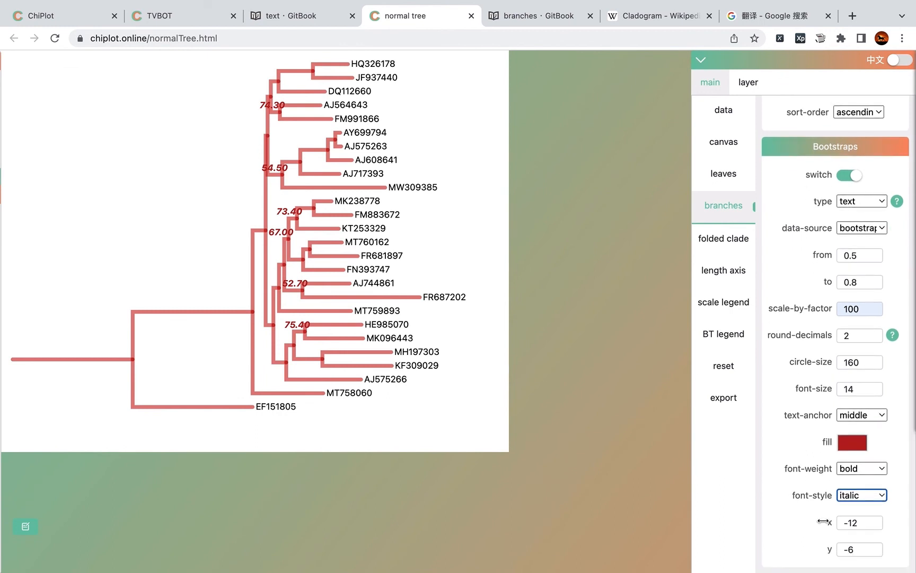
{"action": "left_click_drag", "start_coordinate": [828, 524], "coordinate": [826, 557]}
{"action": "scroll", "coordinate": [568, 215], "scroll_direction": "up", "scroll_amount": 2}
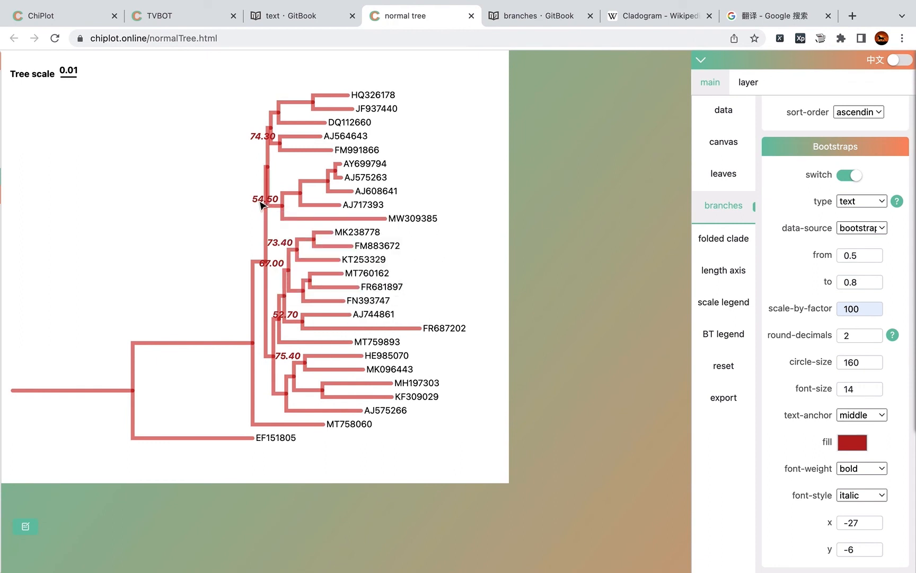
Reposition the 54.50, 74.30, 67.00 and 52.70 bootstrap labels individually, moving each slightly downward on the tree.
{"action": "mouse_move", "coordinate": [261, 204]}
{"action": "left_mouse_down"}
{"action": "mouse_move", "coordinate": [186, 215]}
{"action": "mouse_move", "coordinate": [243, 191]}
{"action": "mouse_move", "coordinate": [228, 243]}
{"action": "mouse_move", "coordinate": [262, 211]}
{"action": "left_mouse_up"}
{"action": "mouse_move", "coordinate": [262, 139]}
{"action": "left_mouse_down"}
{"action": "mouse_move", "coordinate": [155, 170]}
{"action": "mouse_move", "coordinate": [233, 155]}
{"action": "mouse_move", "coordinate": [264, 139]}
{"action": "left_mouse_up"}
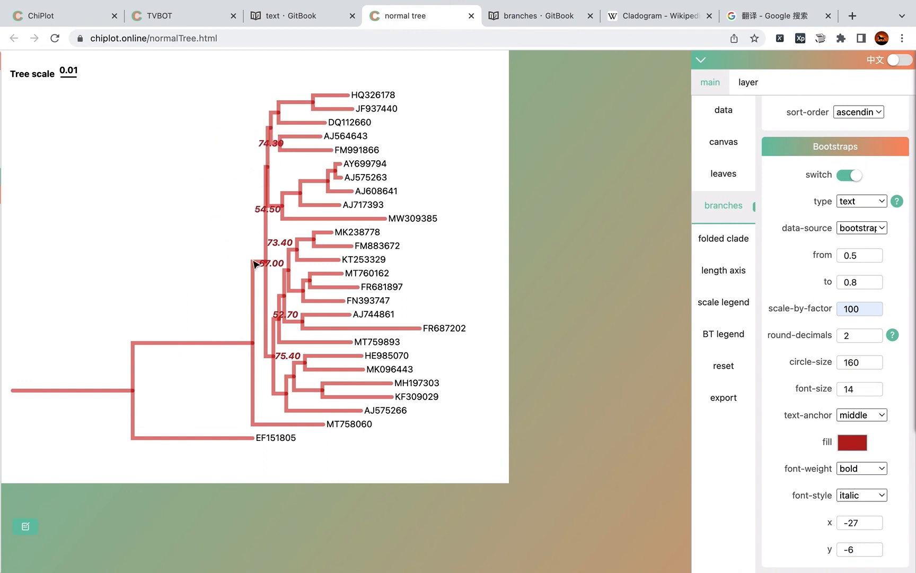
{"action": "mouse_move", "coordinate": [268, 269]}
{"action": "left_mouse_down"}
{"action": "mouse_move", "coordinate": [179, 282]}
{"action": "mouse_move", "coordinate": [268, 268]}
{"action": "mouse_move", "coordinate": [272, 276]}
{"action": "left_mouse_up"}
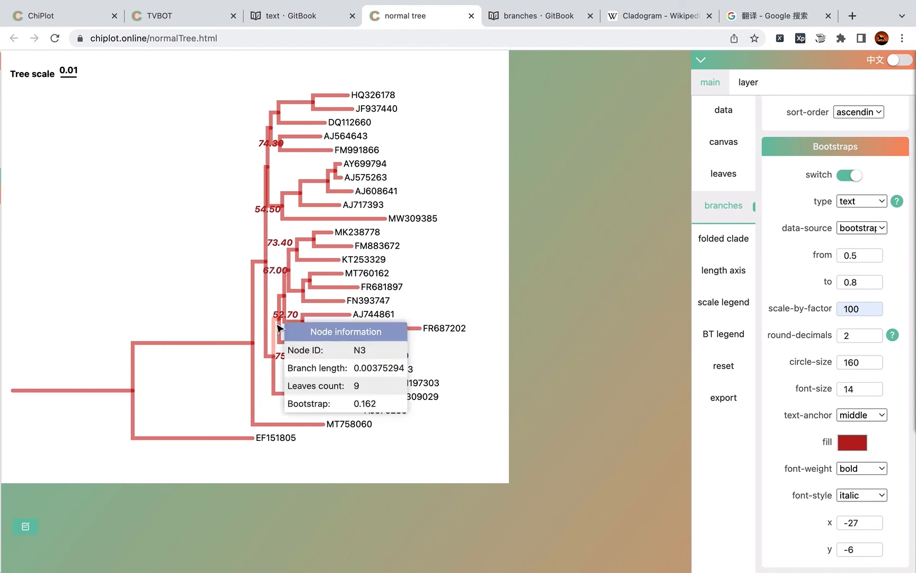
{"action": "left_click_drag", "start_coordinate": [281, 321], "coordinate": [283, 323]}
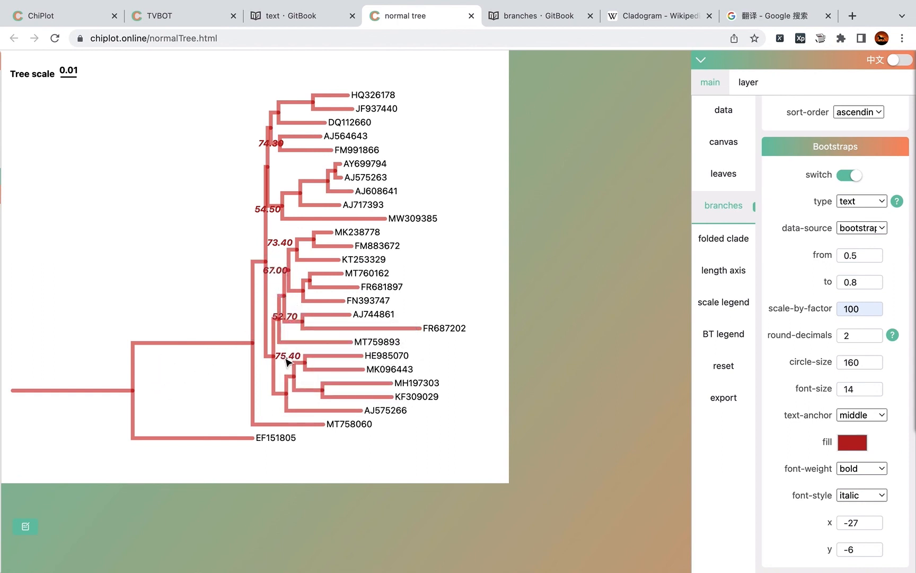